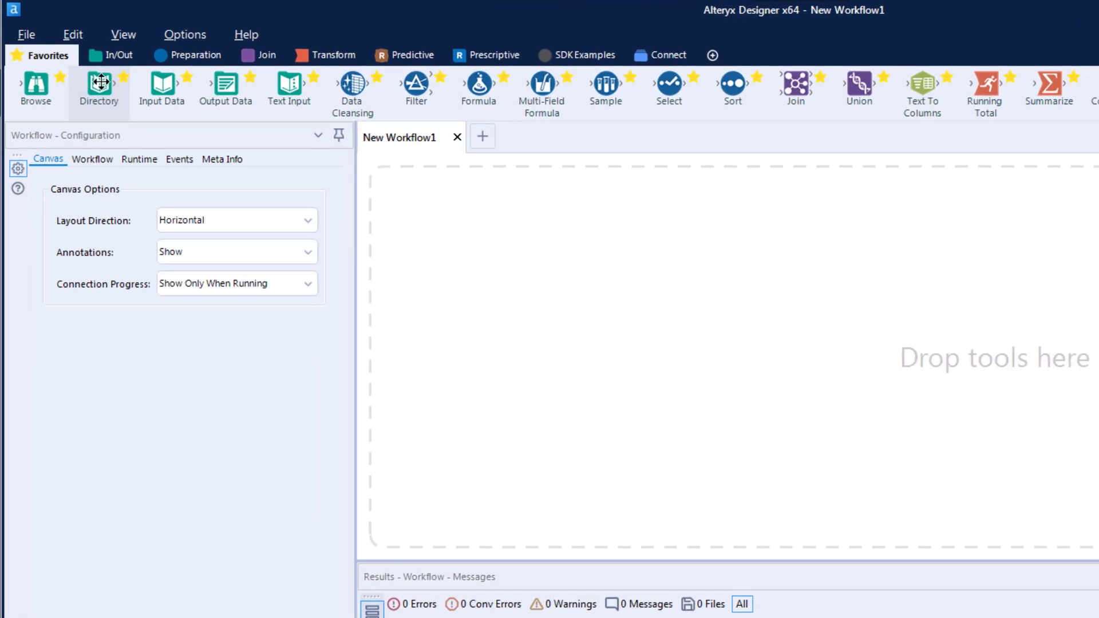
Add a Directory tool to the canvas and set its directory to the Data\Sales Files folder in the user's profile
left_click_drag(101, 81, 540, 235)
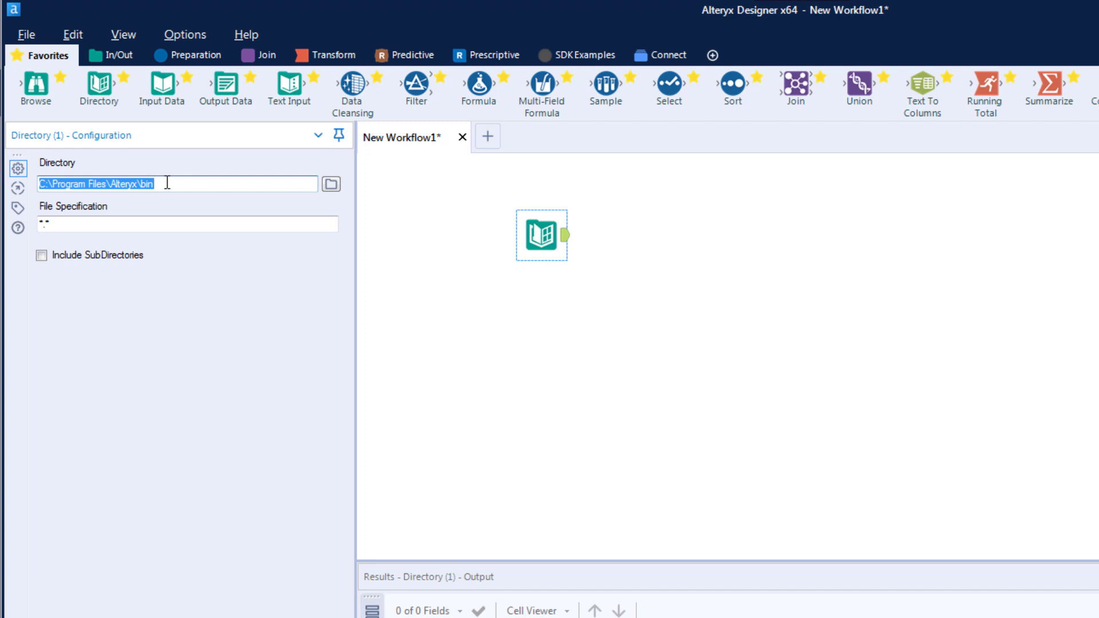
type("C:")
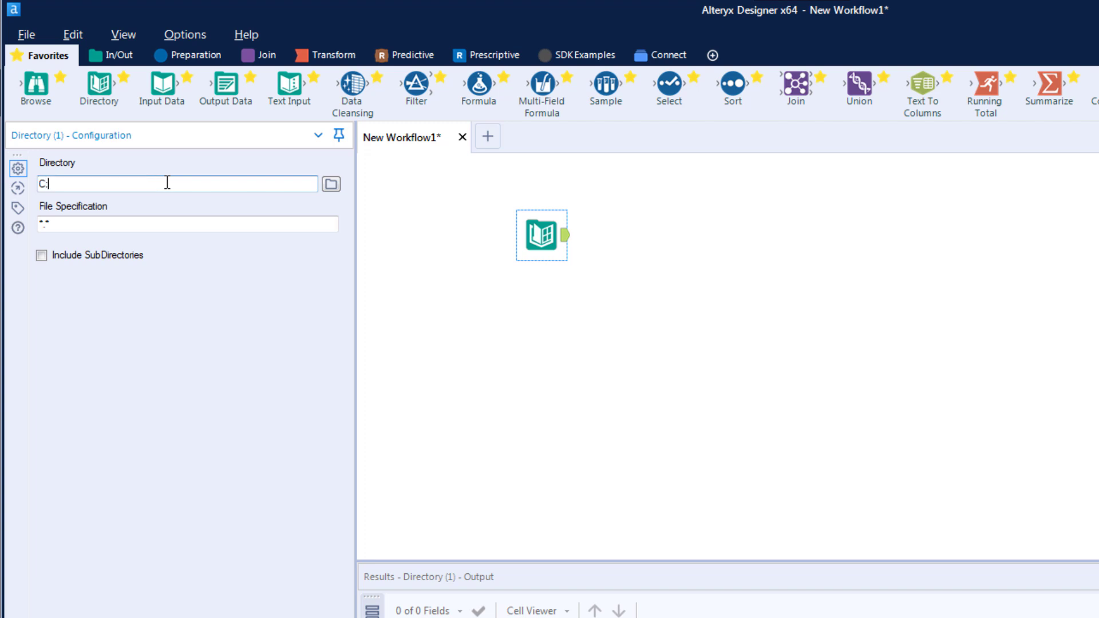
type("\\Users\\t\tayldea\\Data\\")
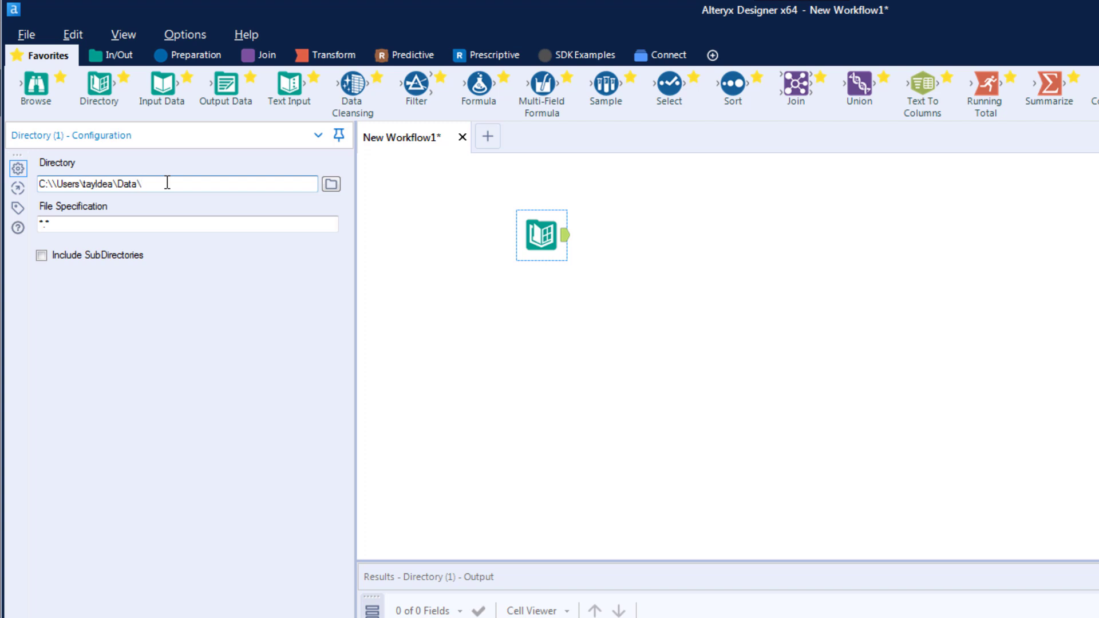
type("Sales Files")
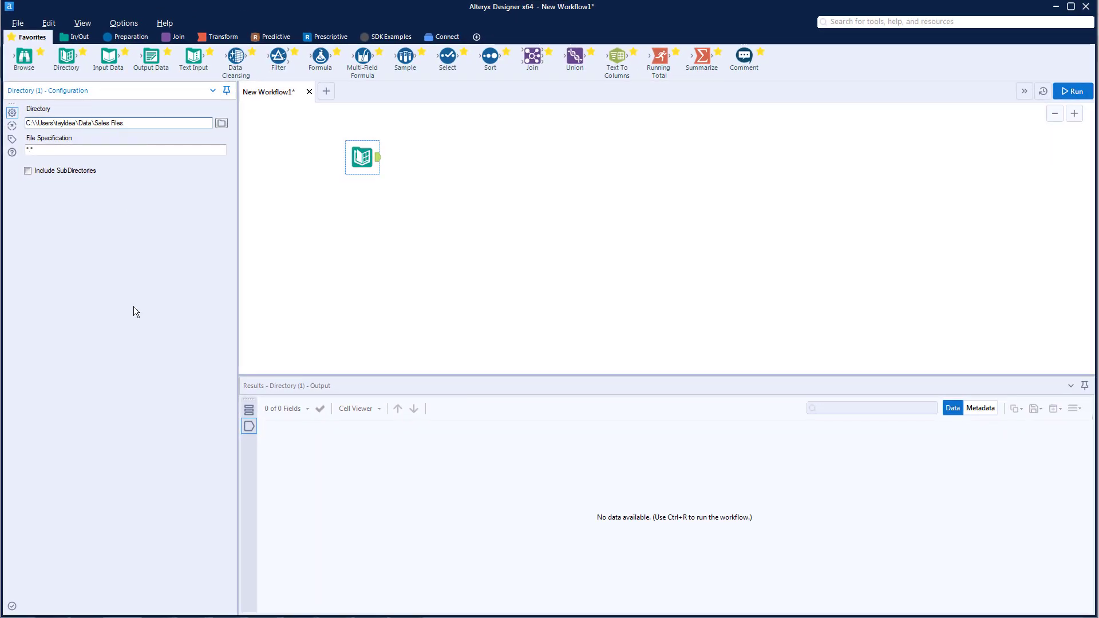
Check the contents of the Sales Files folder in Windows Explorer, closing the window when done
left_click(104, 617)
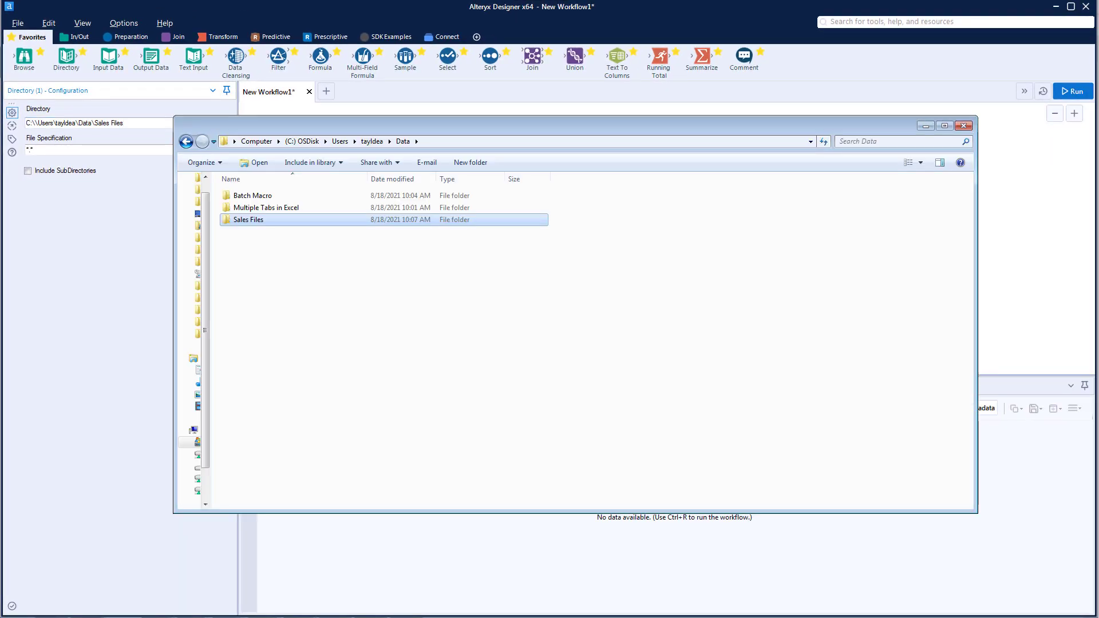
double_click(270, 218)
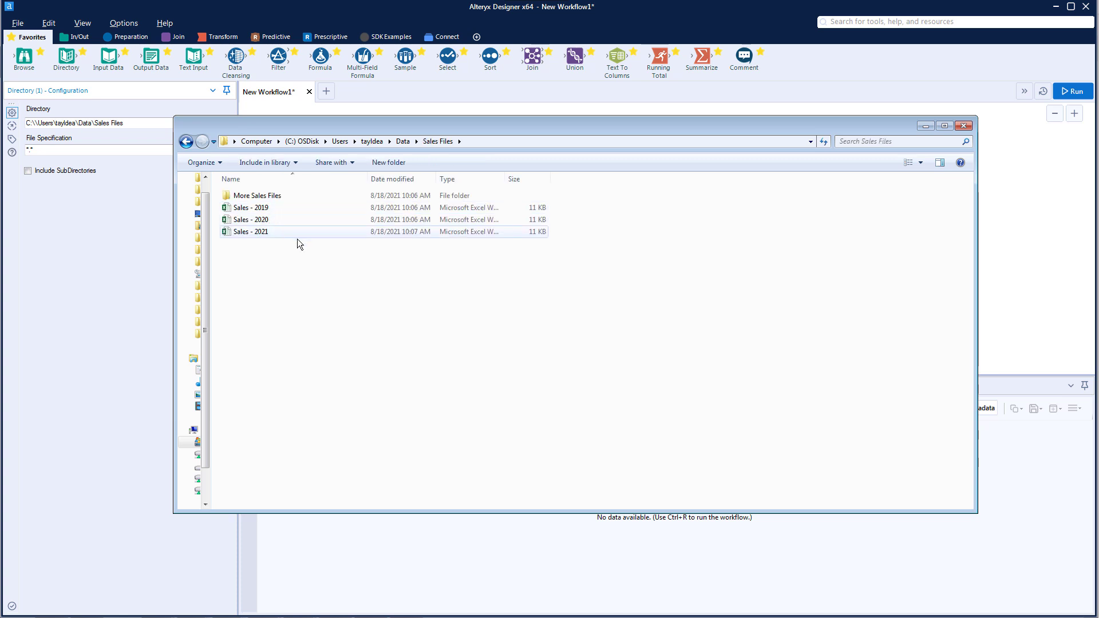
left_click(963, 125)
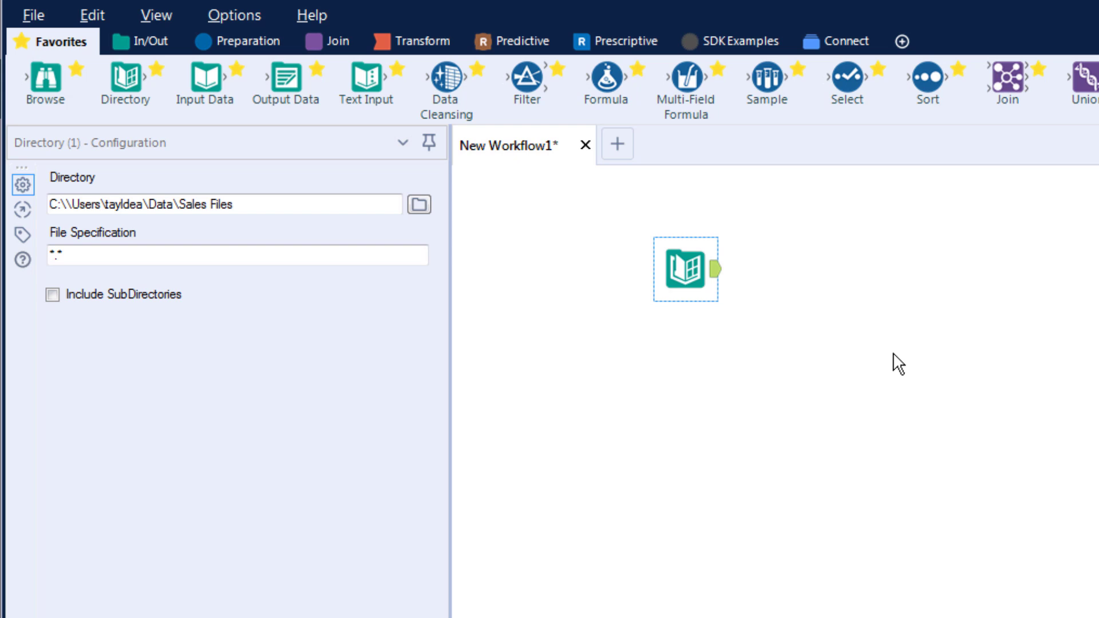
Run the workflow and display the Directory tool's output records
left_click(893, 354)
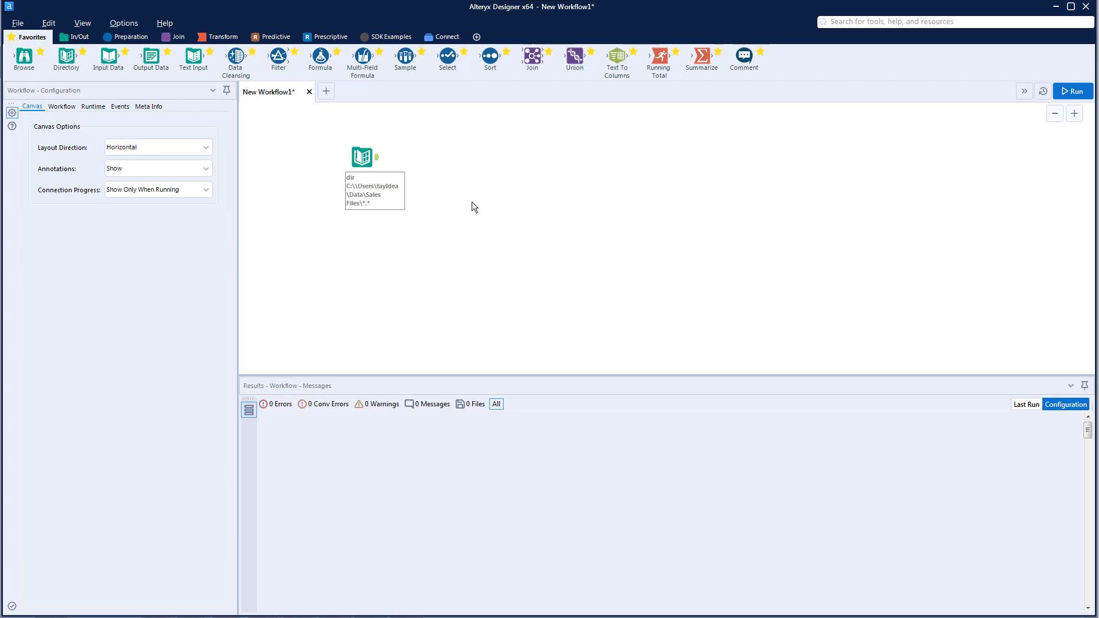
key("ctrl+r")
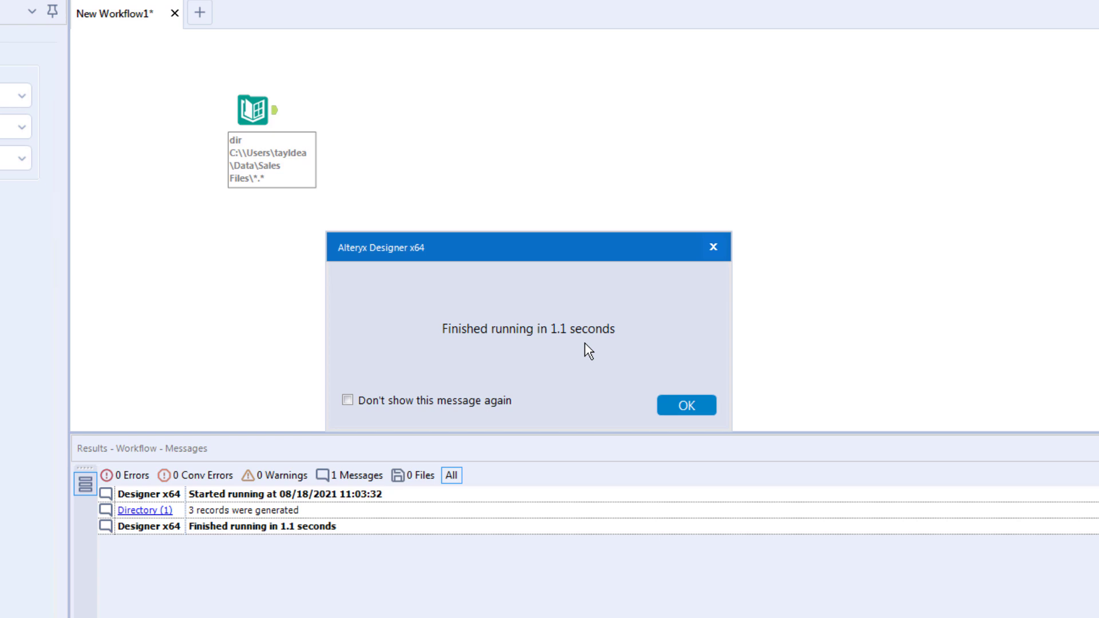
left_click(685, 407)
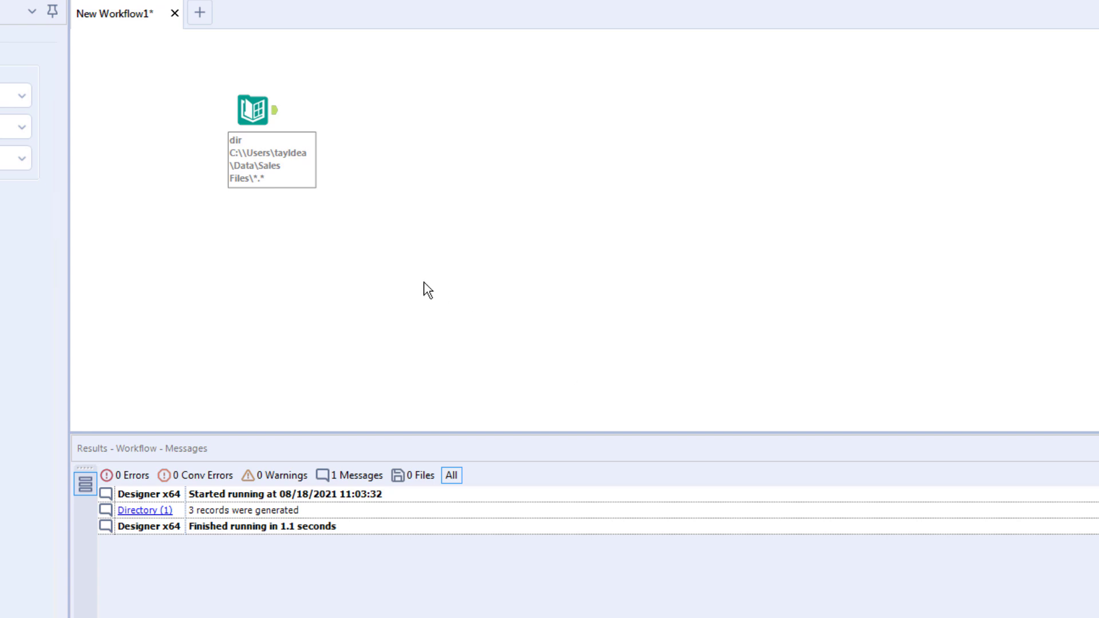
left_click(276, 110)
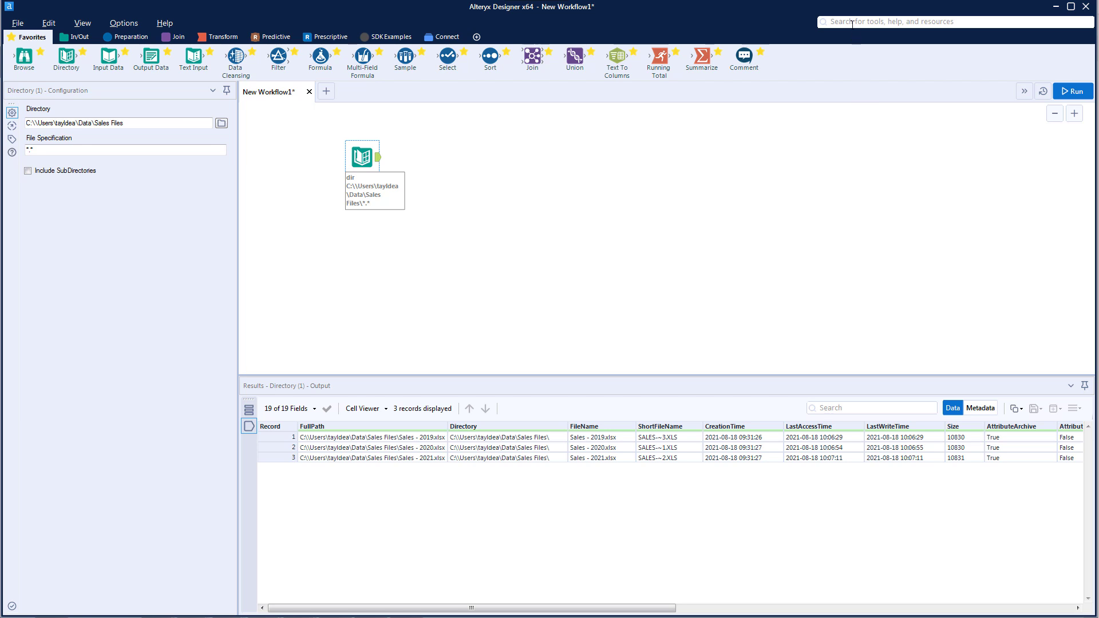
Find the Dynamic Input tool and place it on the canvas connected to the Directory tool's output
left_click(852, 23)
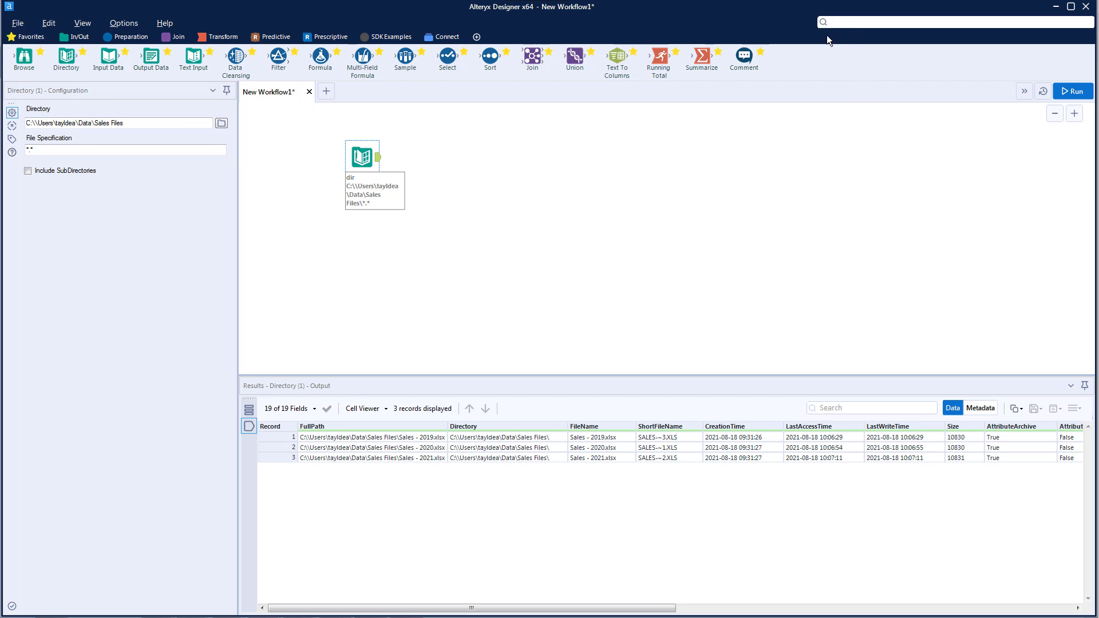
type("dynamic input")
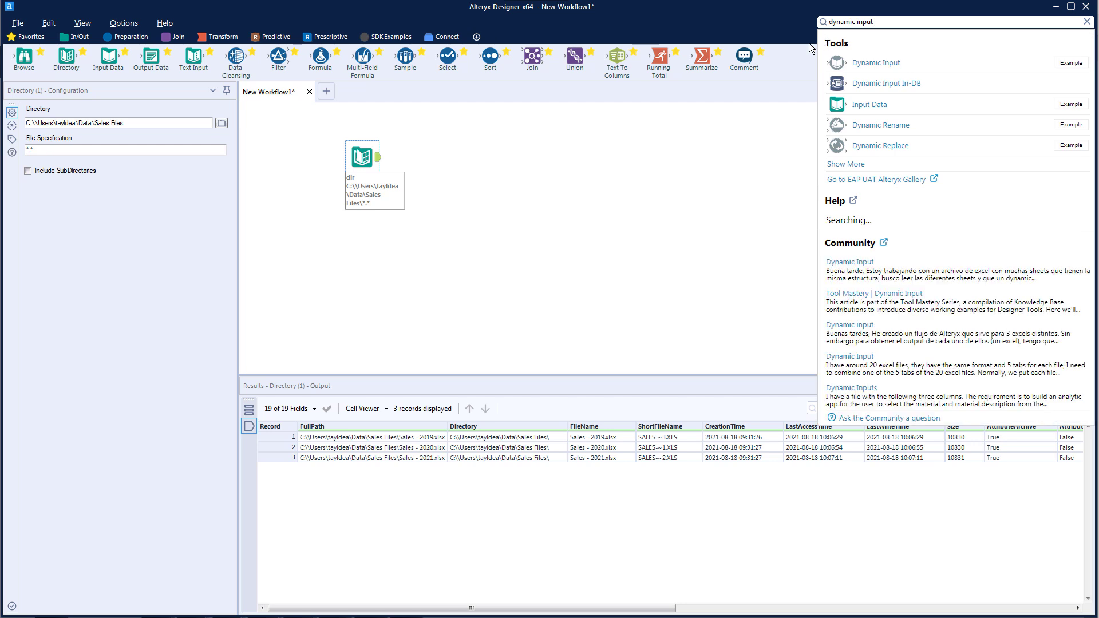
left_click_drag(867, 64, 438, 156)
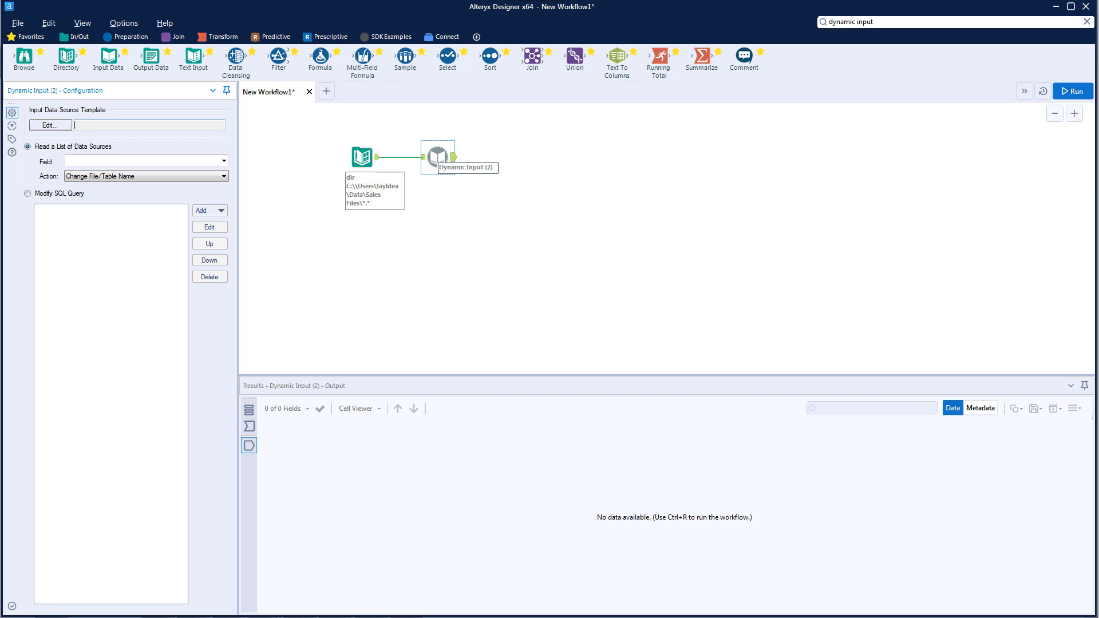
Set the Dynamic Input's data source template to Sales - 2019.xlsx, using the England sheet
left_click(49, 125)
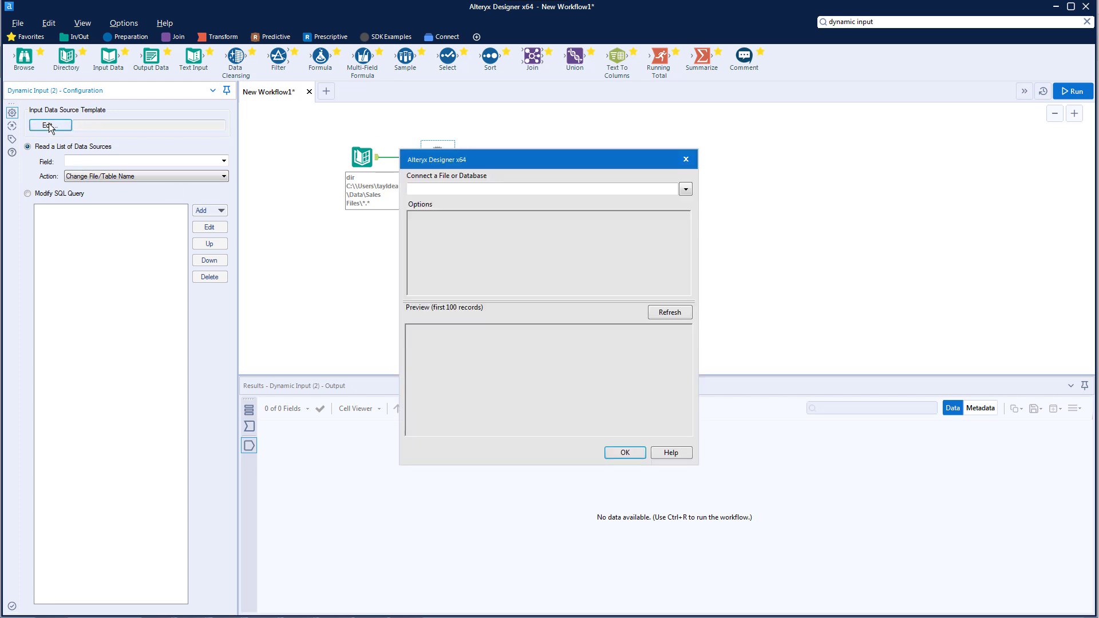
left_click(684, 190)
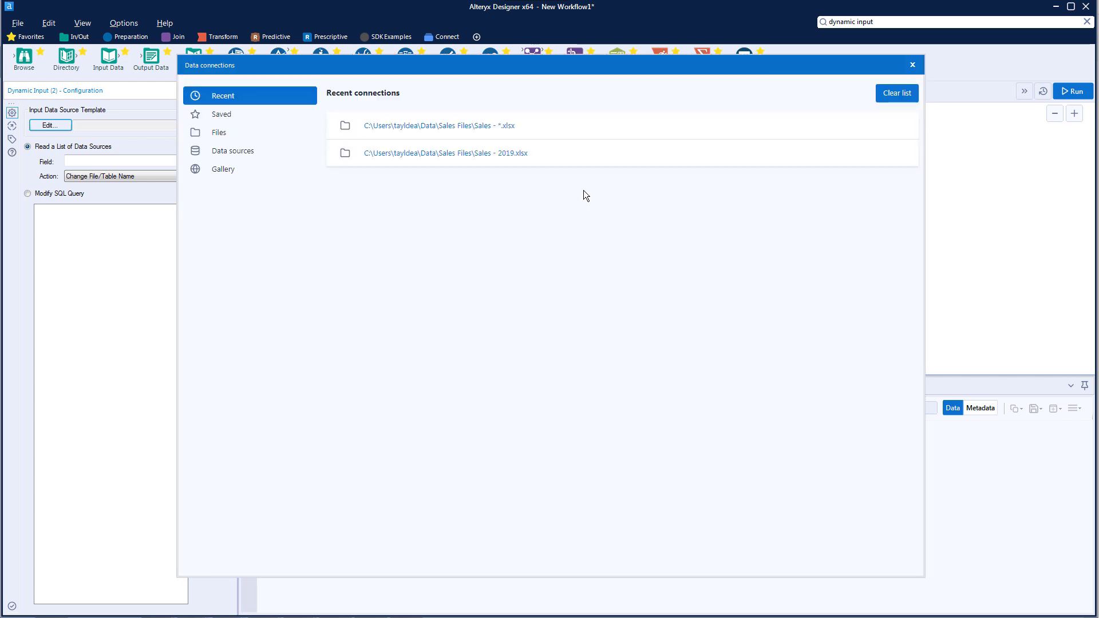
left_click(473, 154)
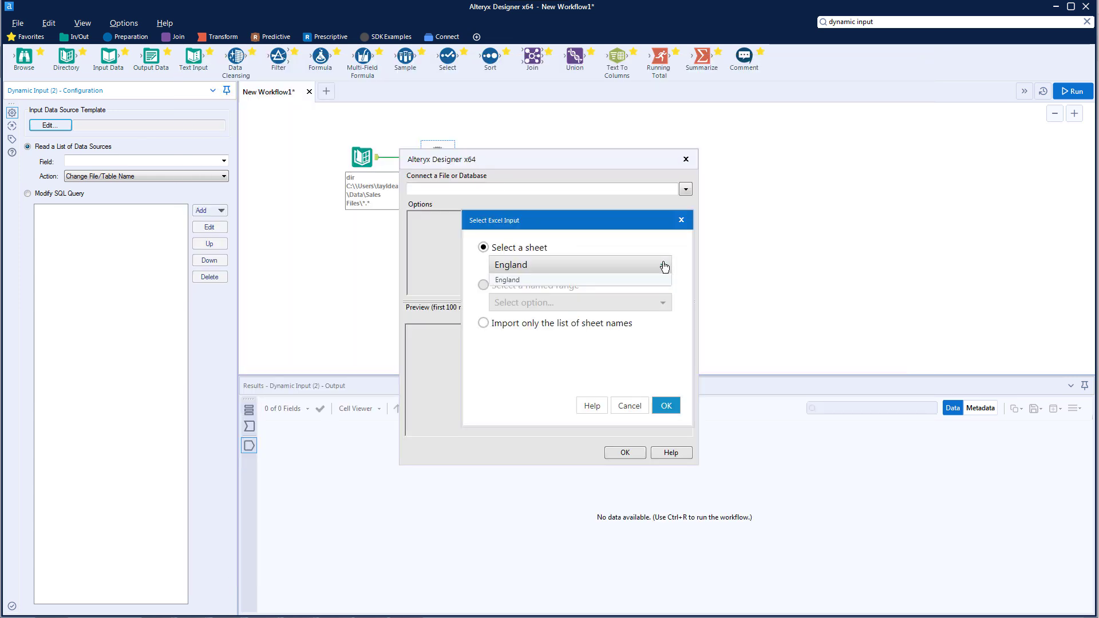
left_click(666, 408)
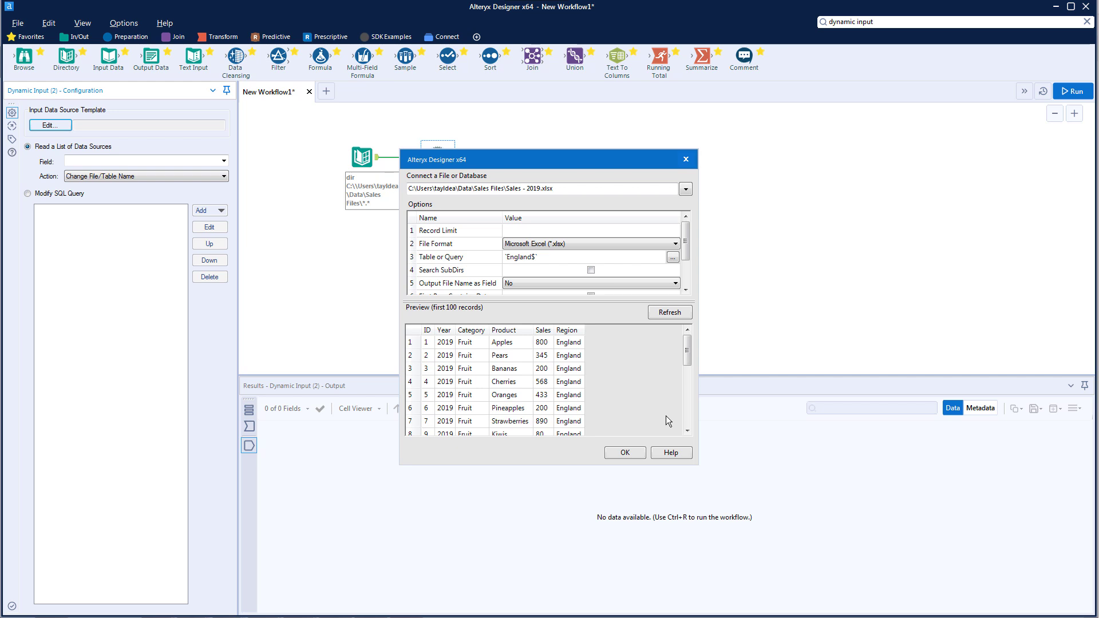
left_click(625, 452)
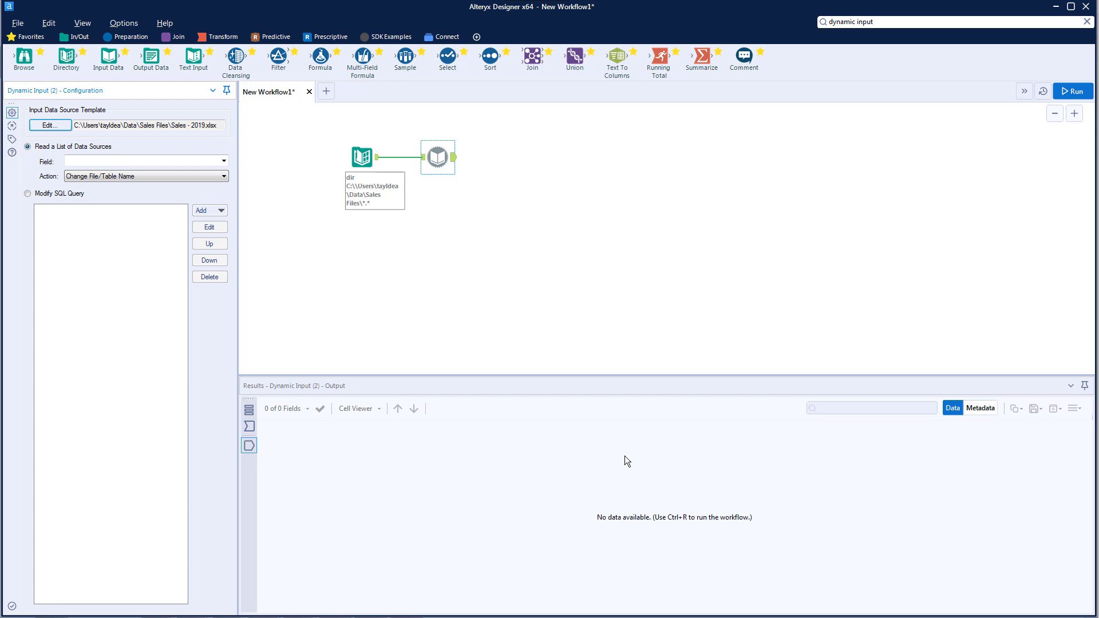
Configure the Dynamic Input to read the list of data sources from the FullPath field with the action Change Entire File Path
left_click(223, 160)
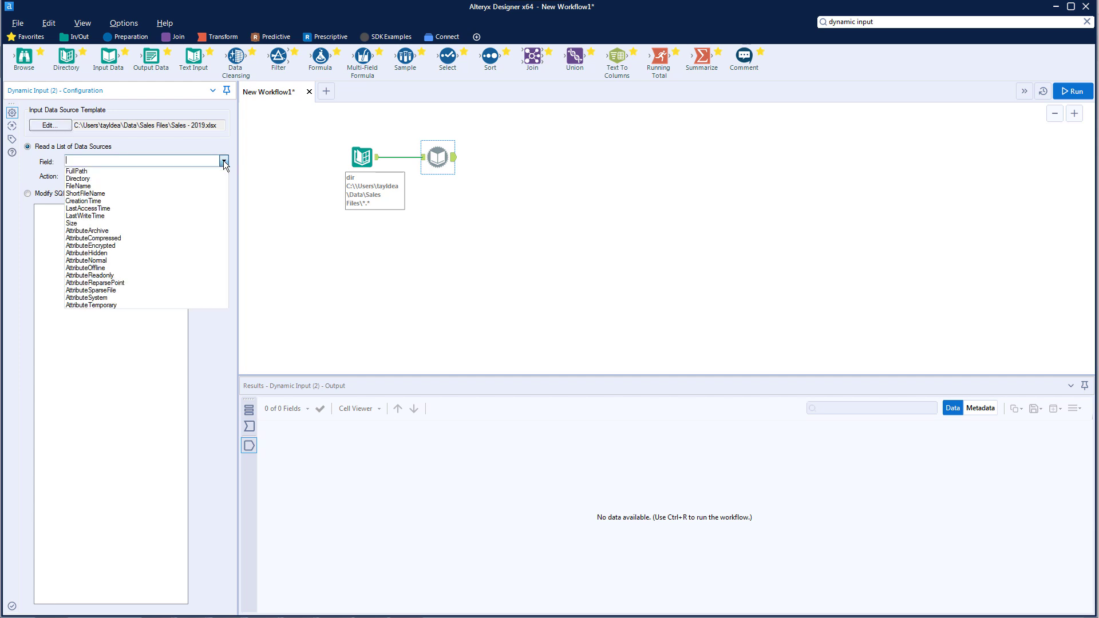
left_click(153, 170)
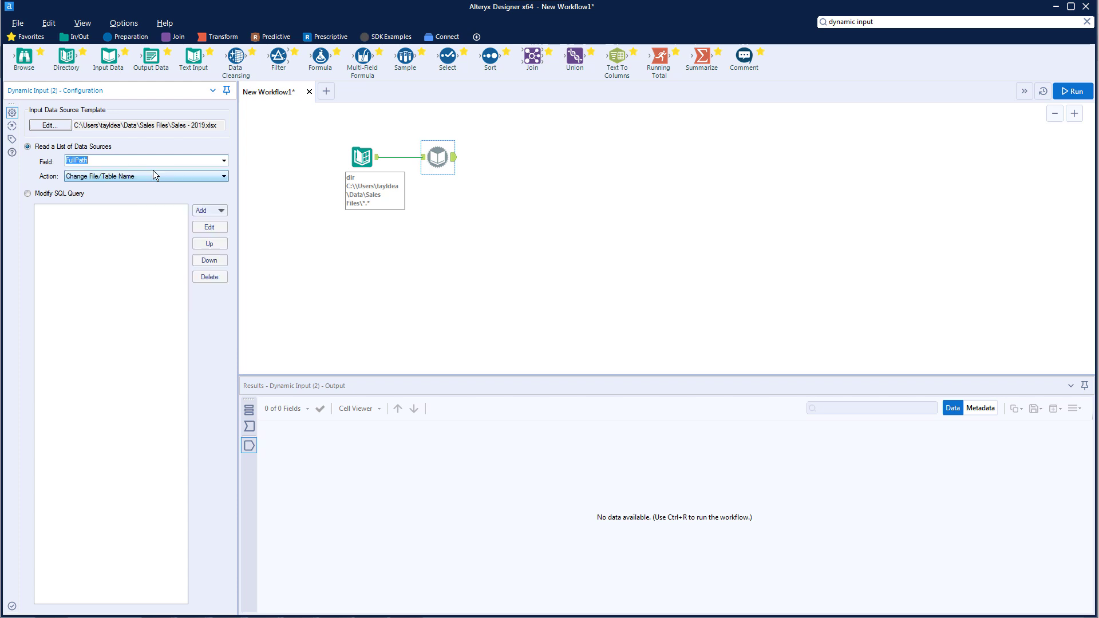
left_click(223, 175)
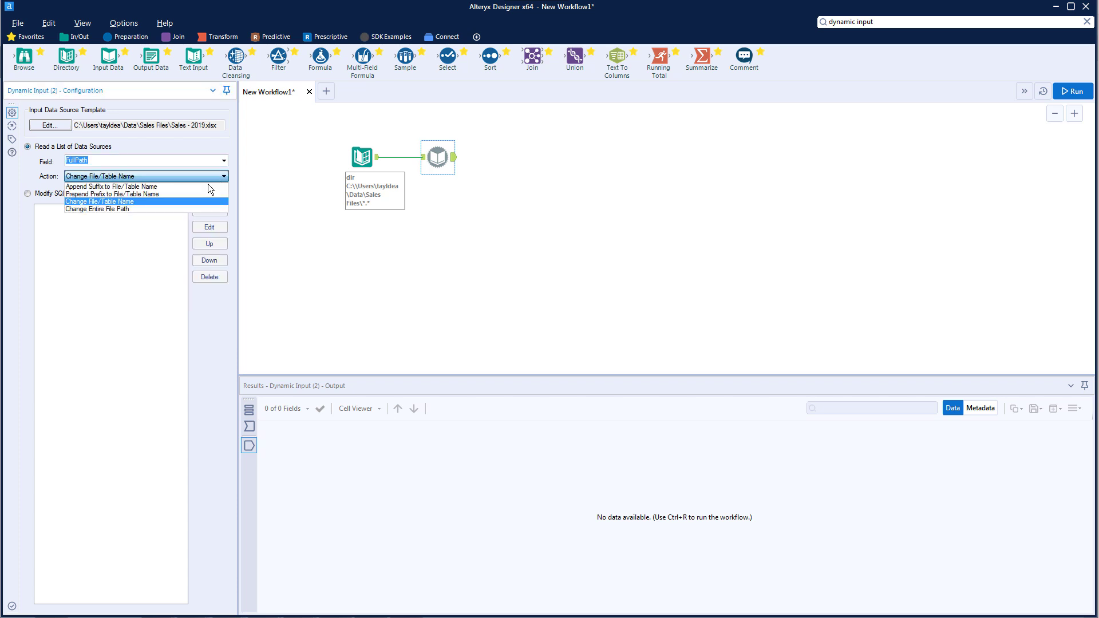
left_click(159, 209)
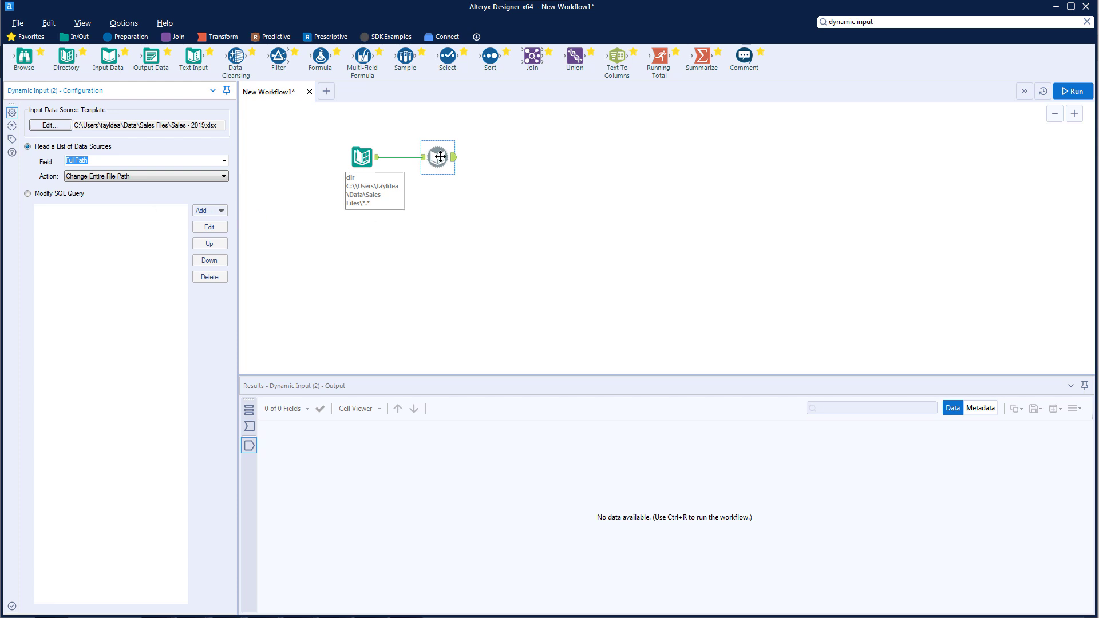
Add a Browse tool after the Dynamic Input and run the workflow
left_click(445, 161)
right_click(444, 161)
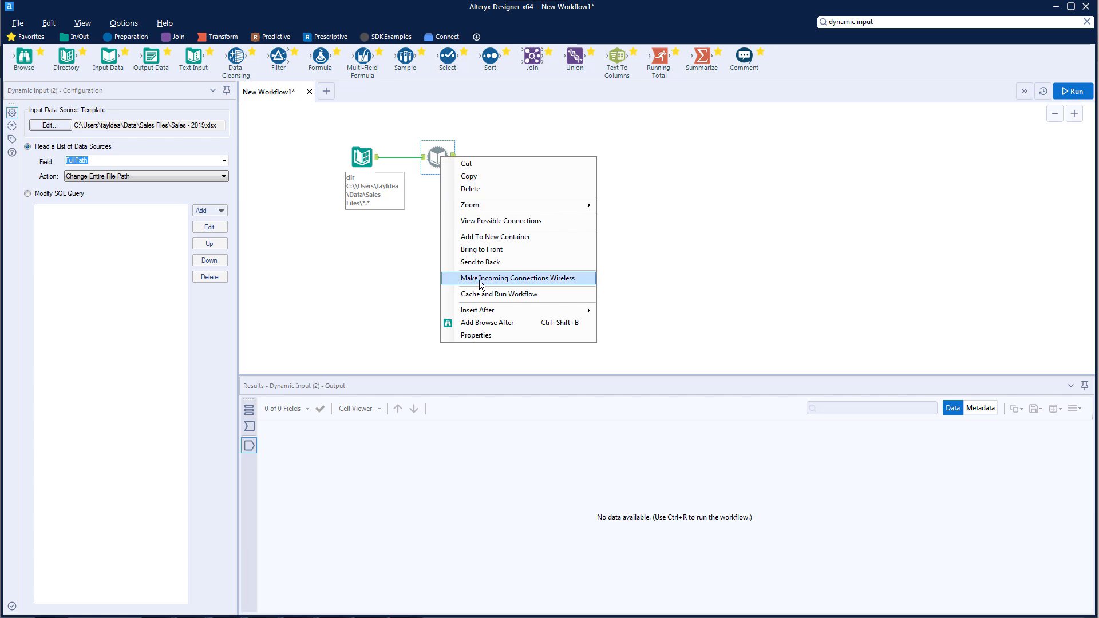
left_click(483, 324)
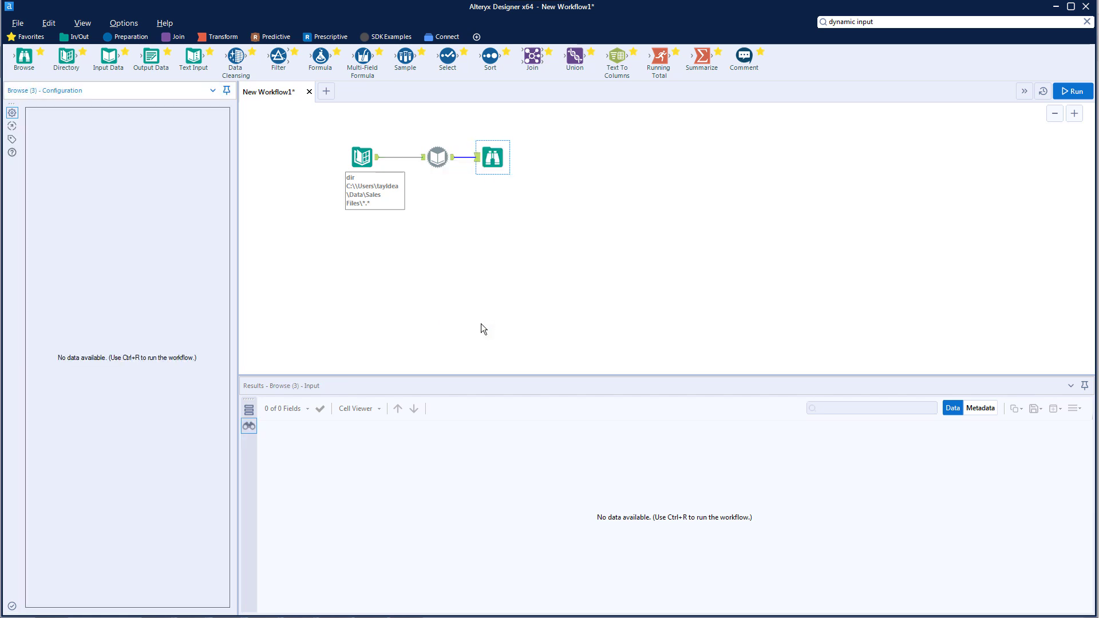
key("ctrl+r")
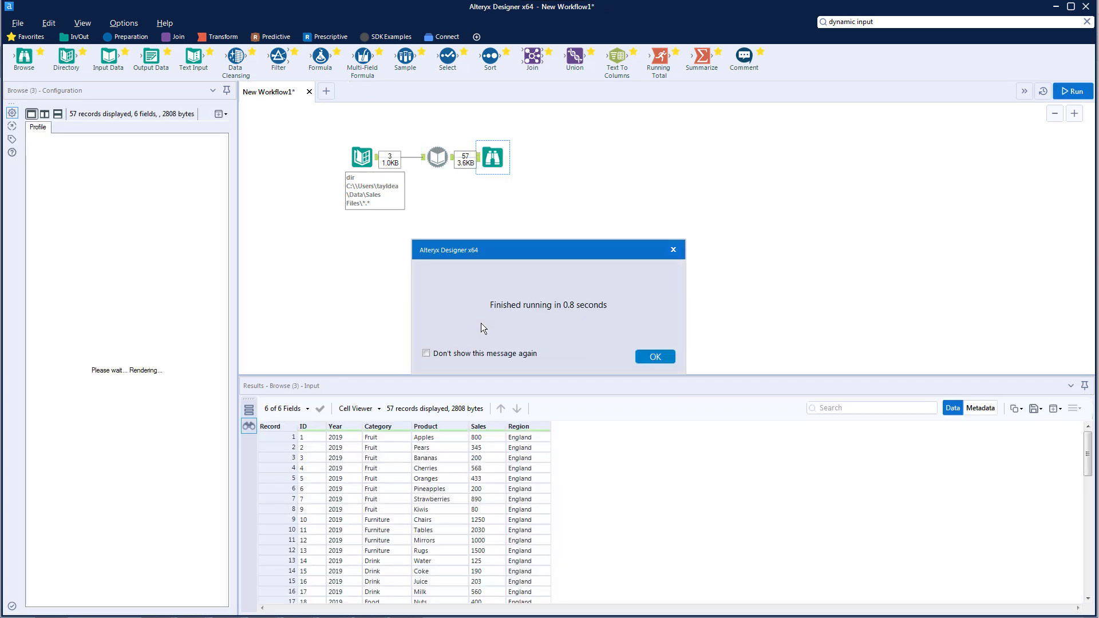
left_click(657, 354)
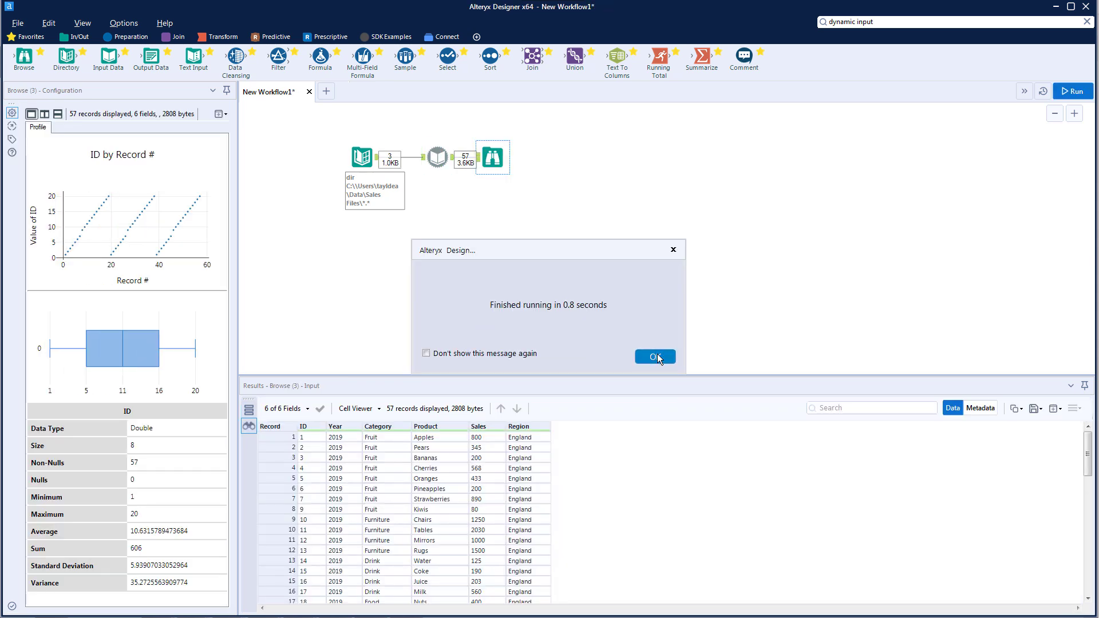
Review the run messages and look through all the combined sales records in the Browse tool's results
left_click(581, 253)
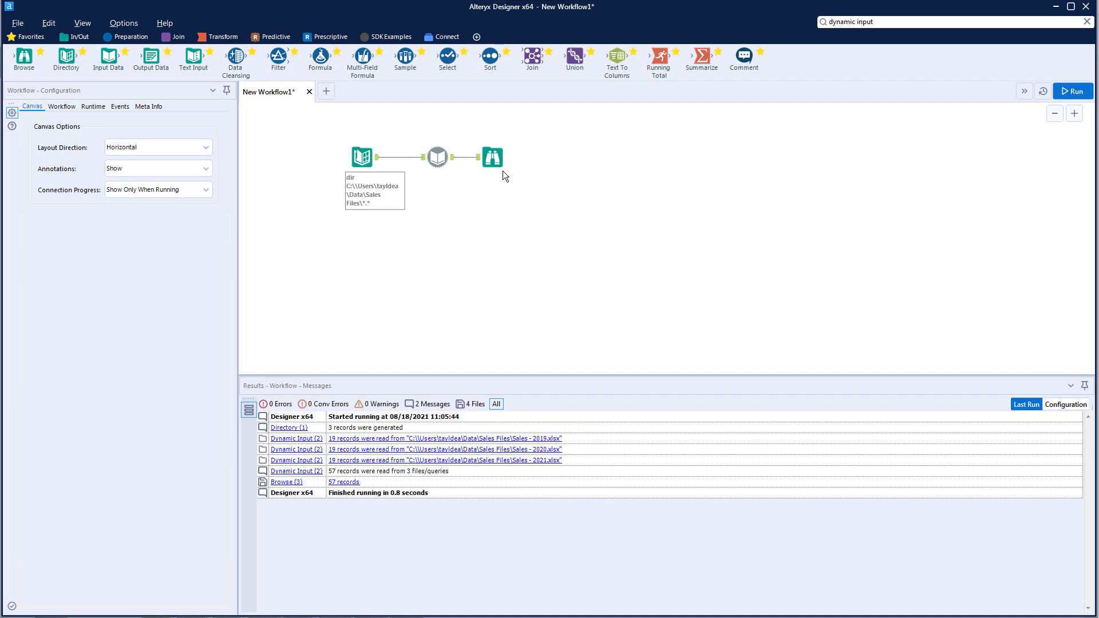
left_click(494, 160)
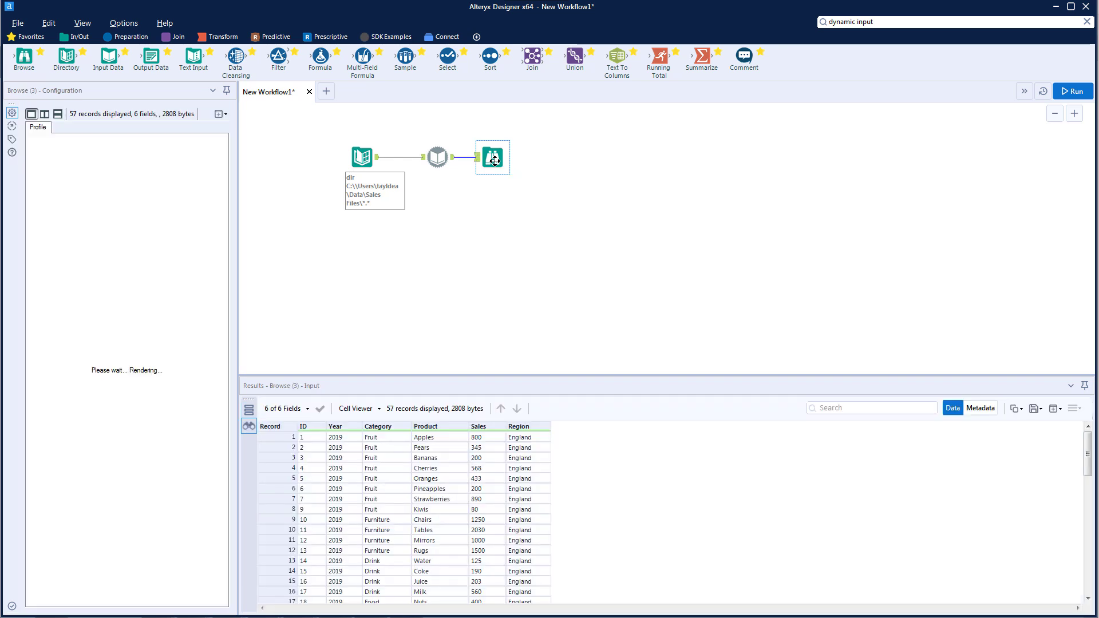
scroll(605, 462, "down", 7)
scroll(605, 463, "down", 6)
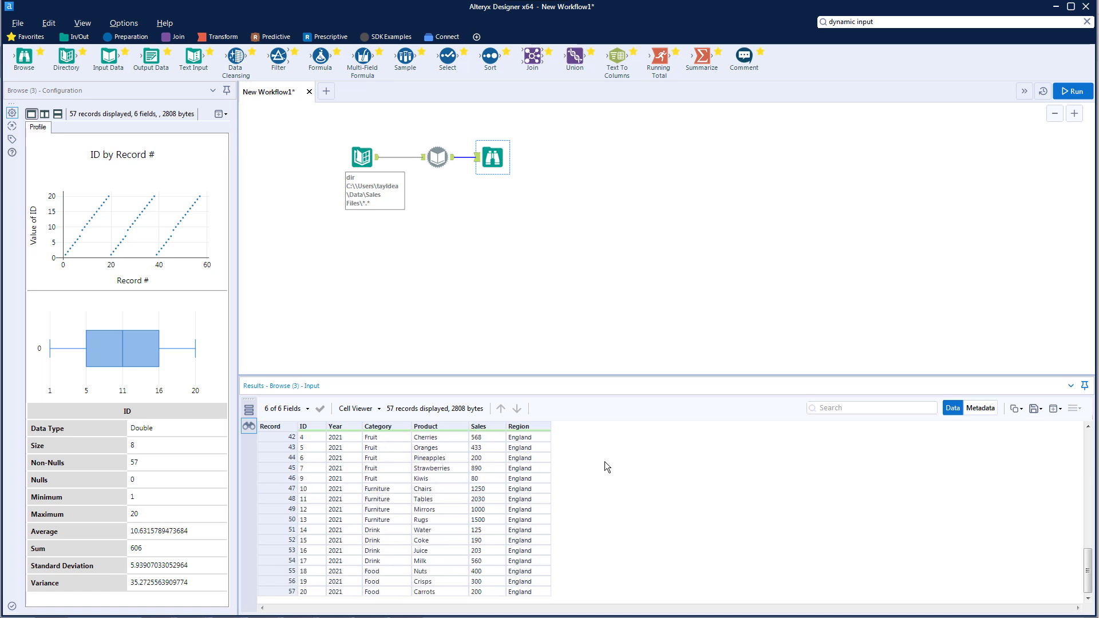
scroll(604, 462, "up", 13)
scroll(604, 462, "up", 1)
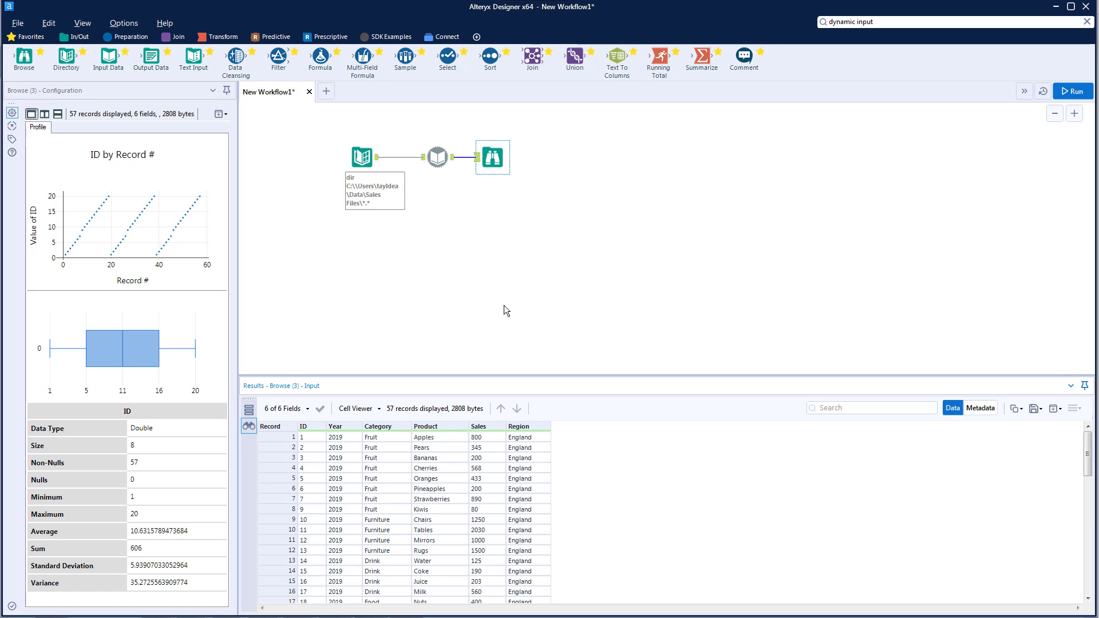
Duplicate the Directory, Dynamic Input and Browse tools and align the copy directly below the original chain
left_click_drag(331, 126, 514, 190)
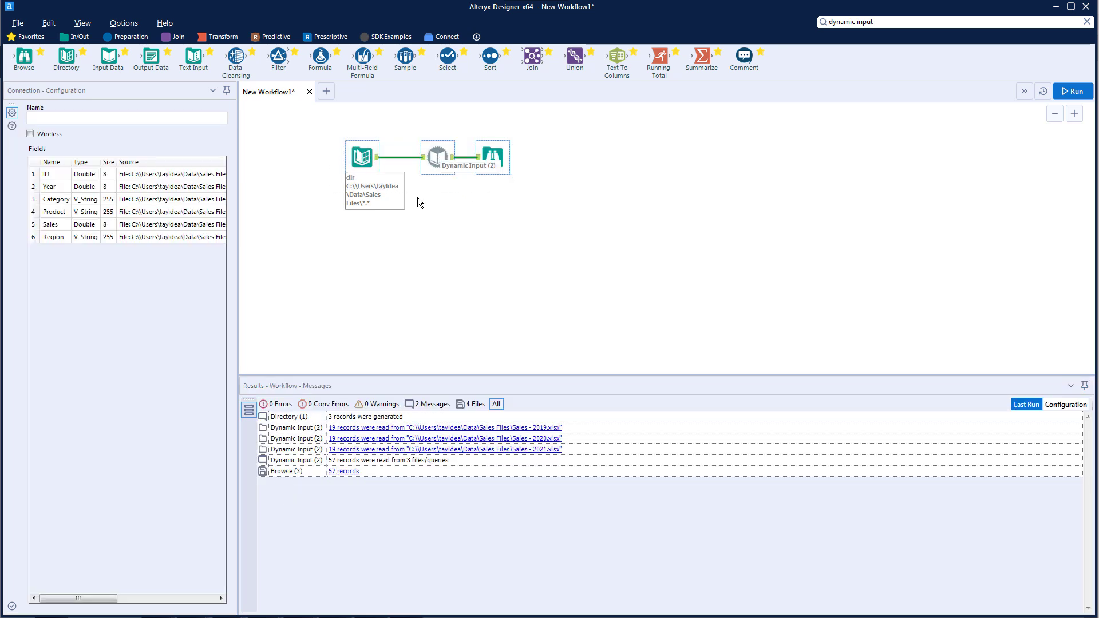
key("ctrl+c")
left_click(381, 232)
key("ctrl+v")
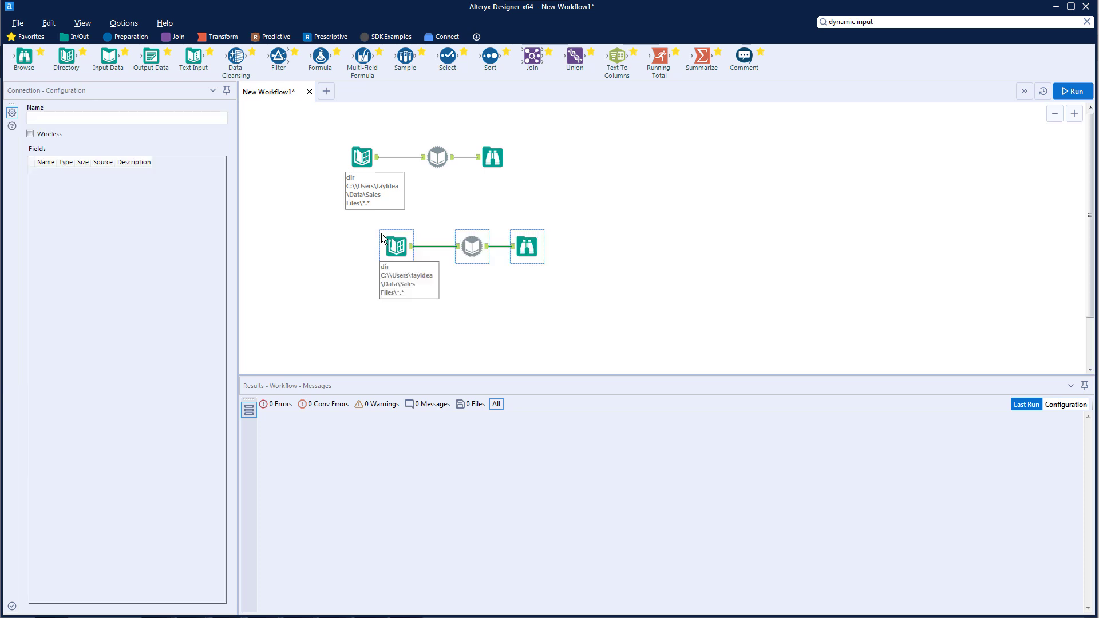
left_click_drag(397, 242, 364, 227)
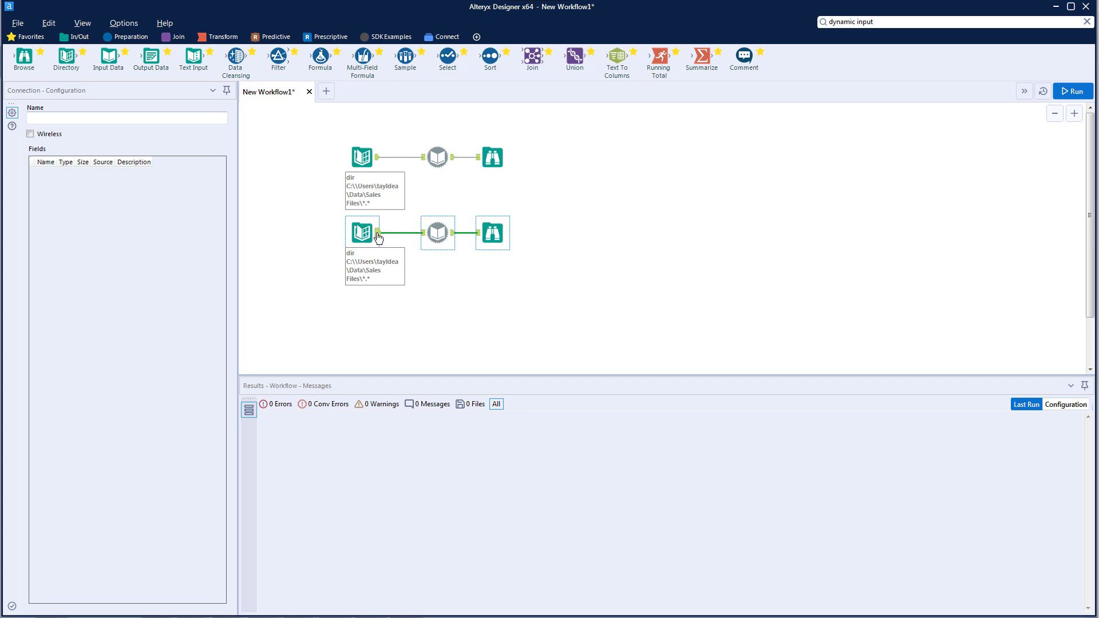
Run the workflow and view the file list output by the second chain's Directory tool
left_click(377, 237)
key("ctrl+r")
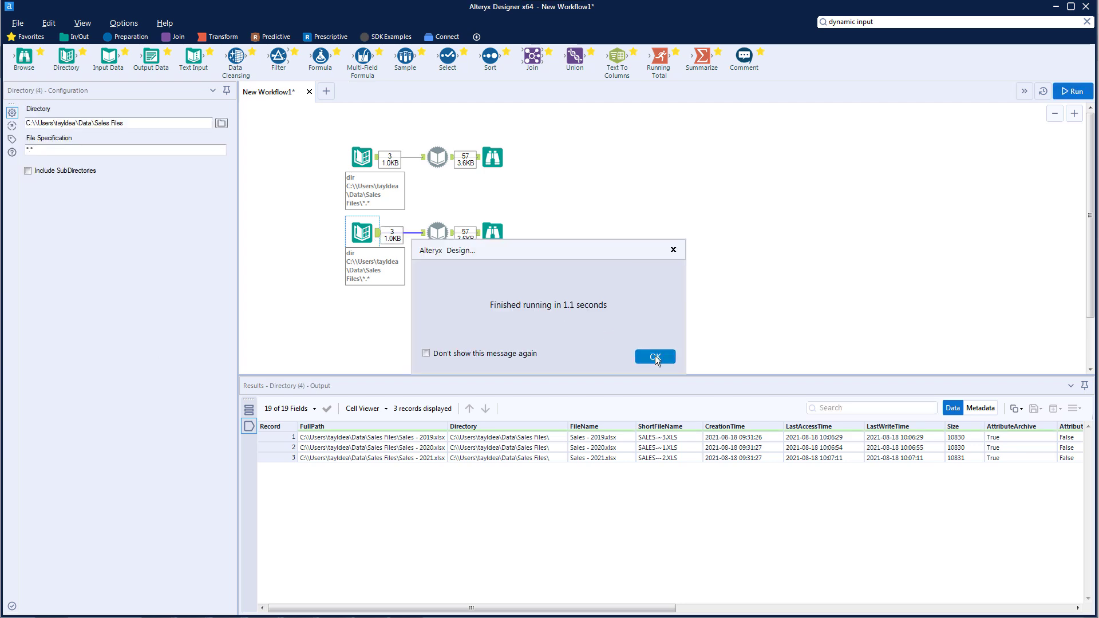
left_click(653, 356)
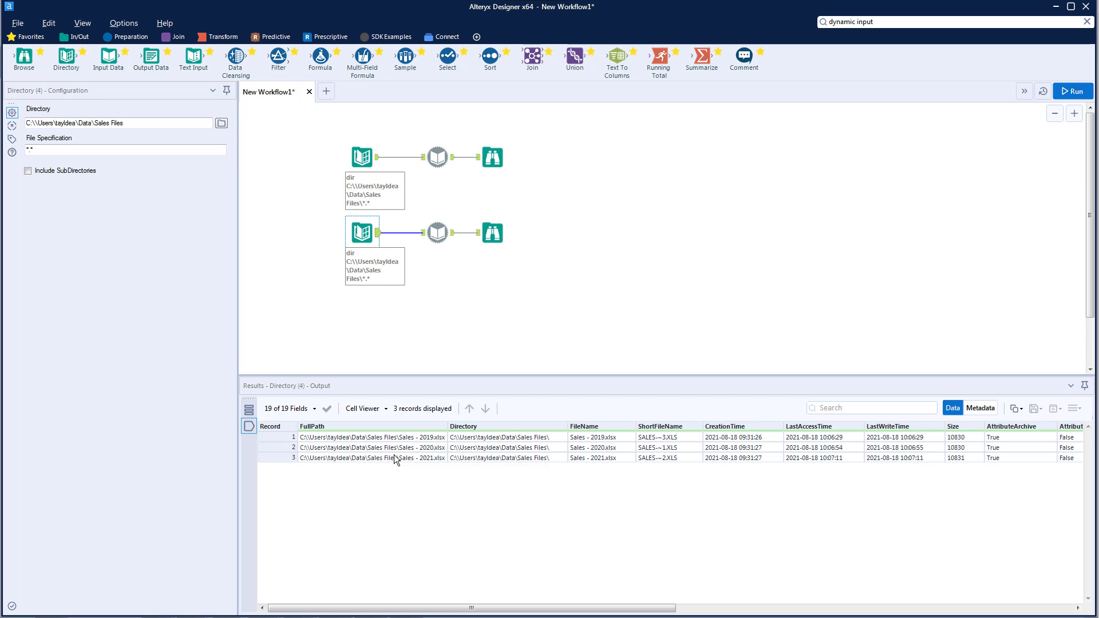
Make room in the second chain and insert a Filter tool between the Directory and Dynamic Input tools
left_click_drag(435, 209, 513, 233)
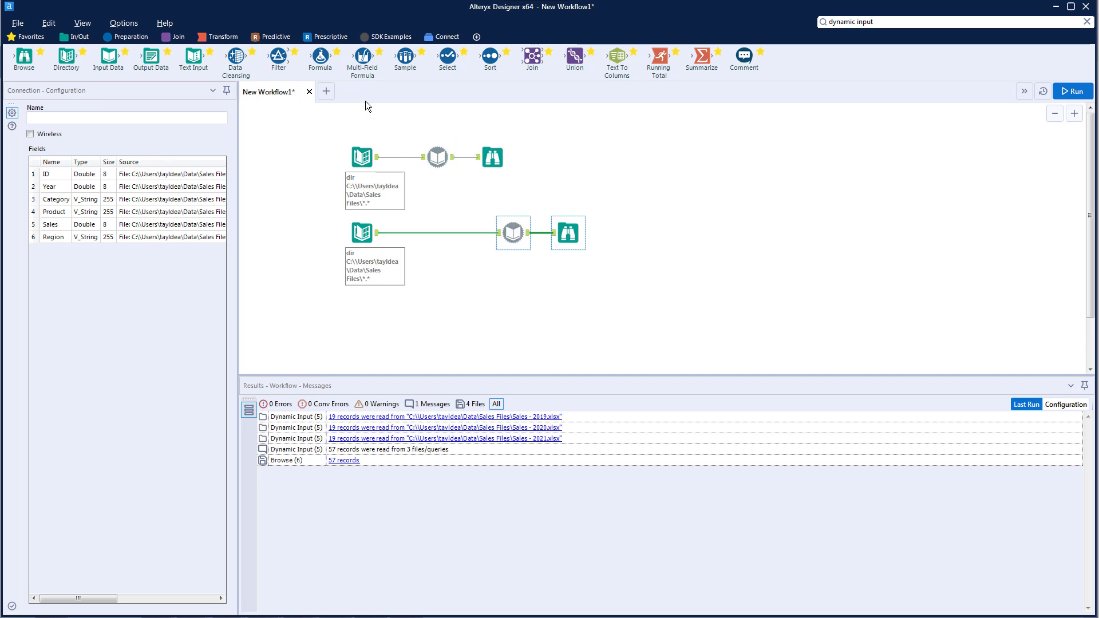
left_click_drag(278, 58, 436, 234)
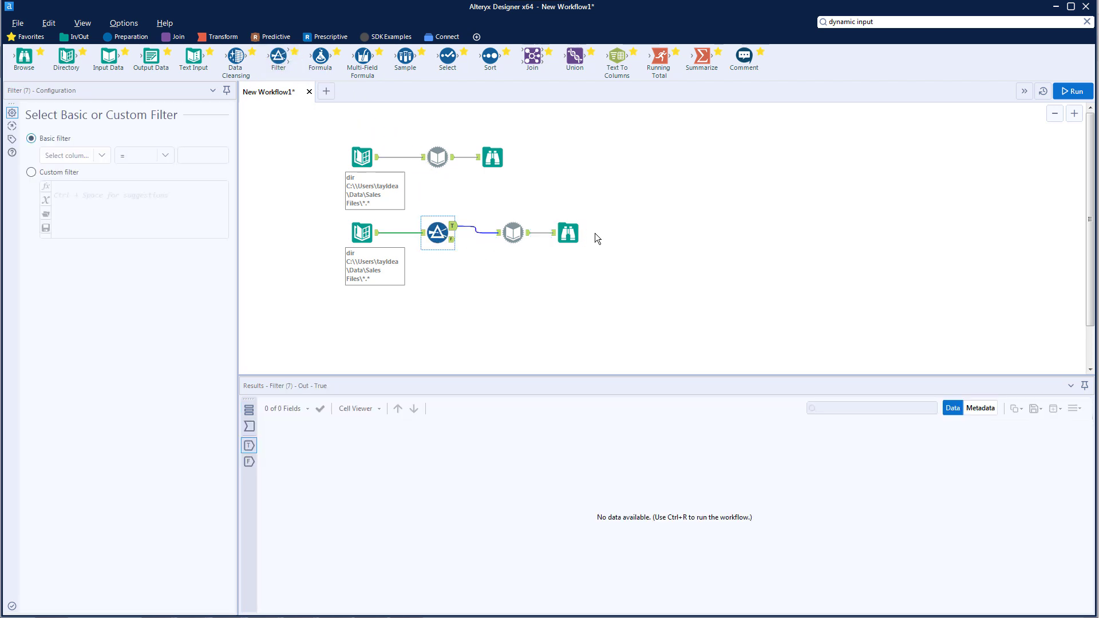
left_click(439, 230)
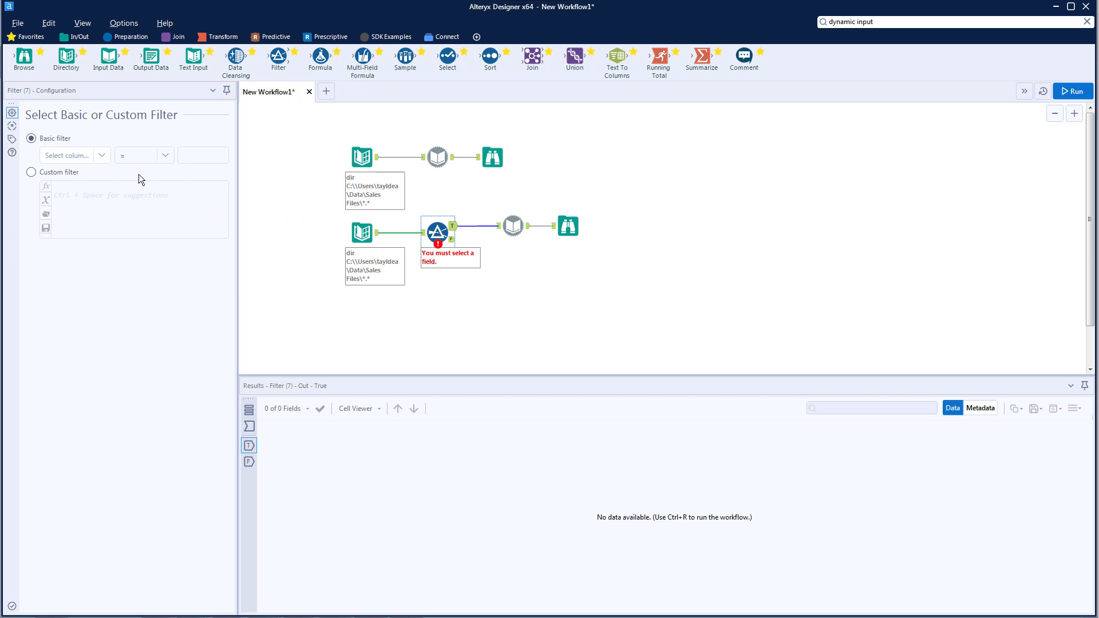
Set the Filter to a custom expression where [FullPath] equals the full path of Sales - 2020.xlsx
left_click(101, 156)
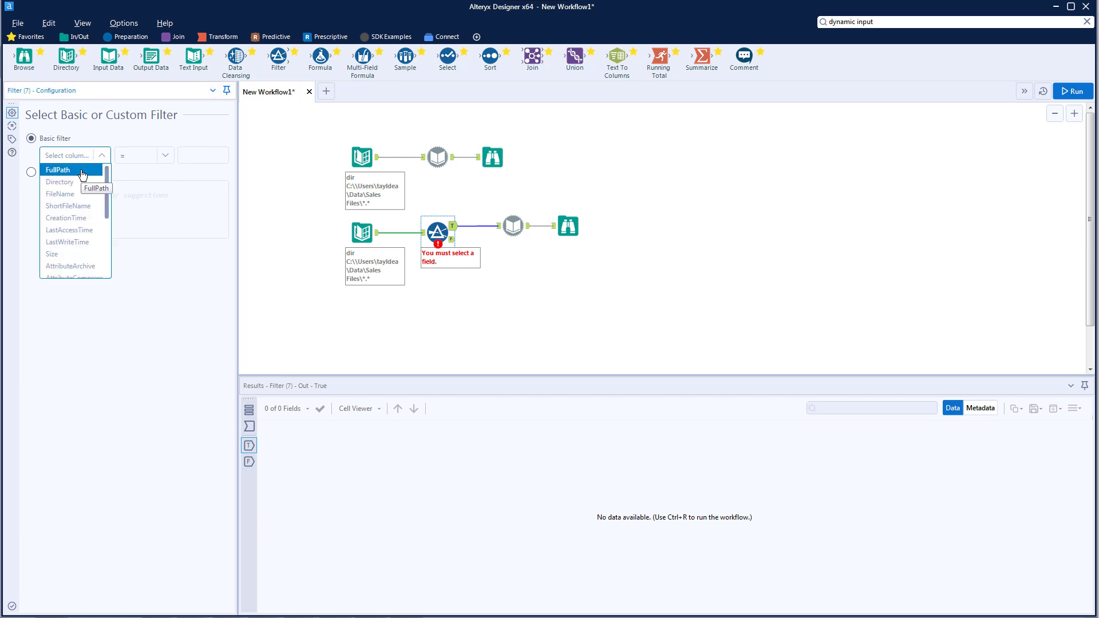
left_click(81, 170)
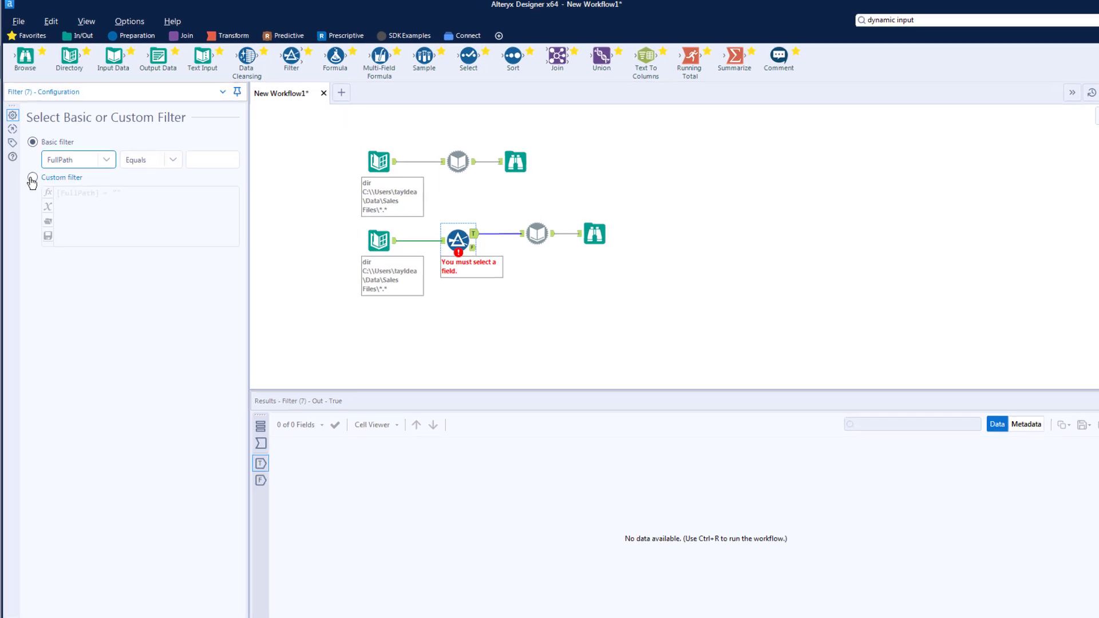
left_click(32, 180)
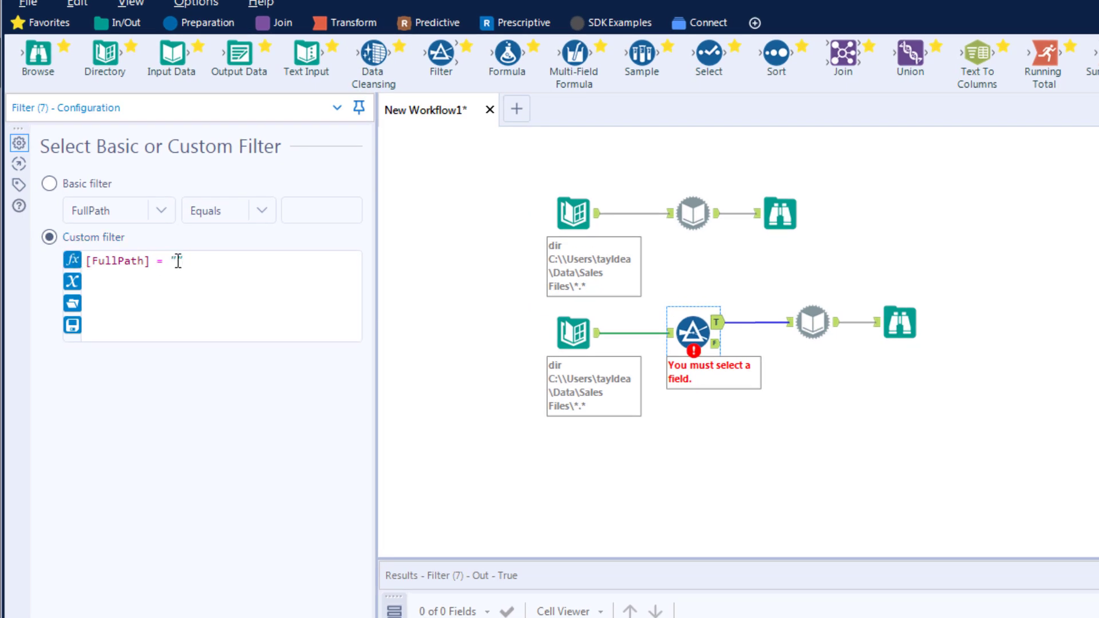
type("C:\\\\Users\\tayldea\\Data\\Sales Fil")
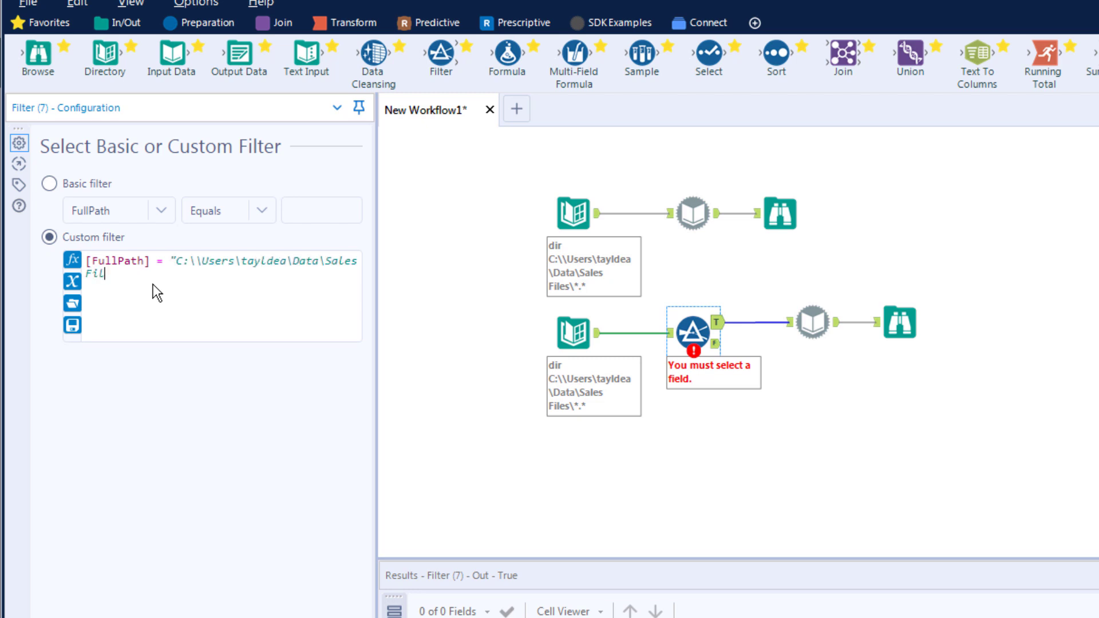
type("es\\Sales - 2020.xlsx")
key("End")
Extend the filter expression with an OR condition where [FullPath] equals the full path of Sales - 2021.xlsx
key("Return")
type("OR")
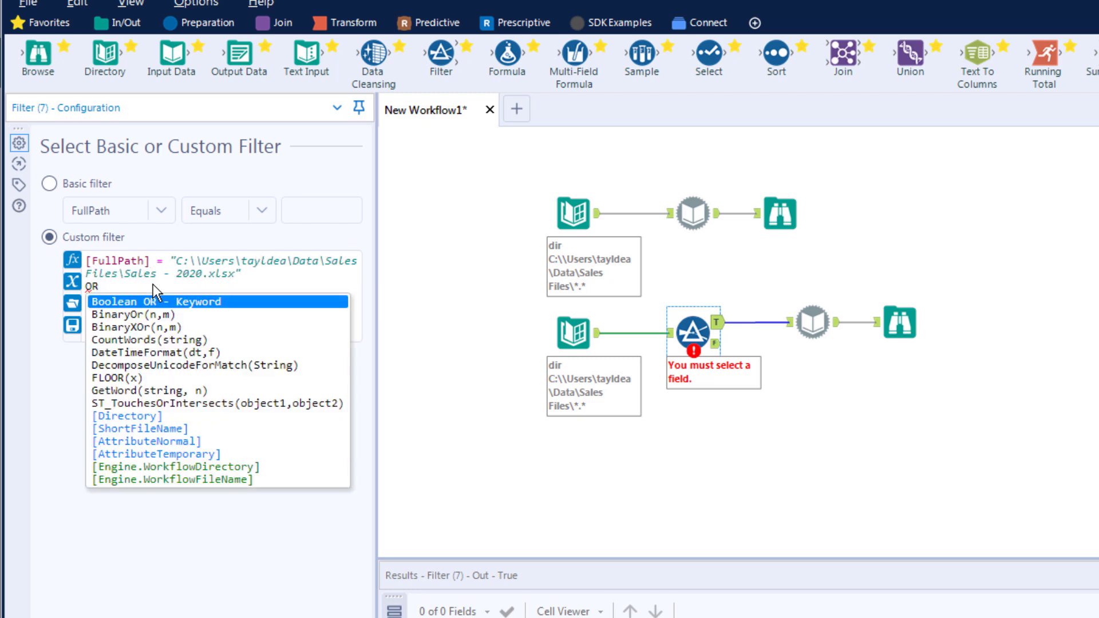
key("ctrl+v")
key("Left")
key("Left")
key("Left")
key("Left")
key("Left")
key("Left")
key("BackSpace")
type("1")
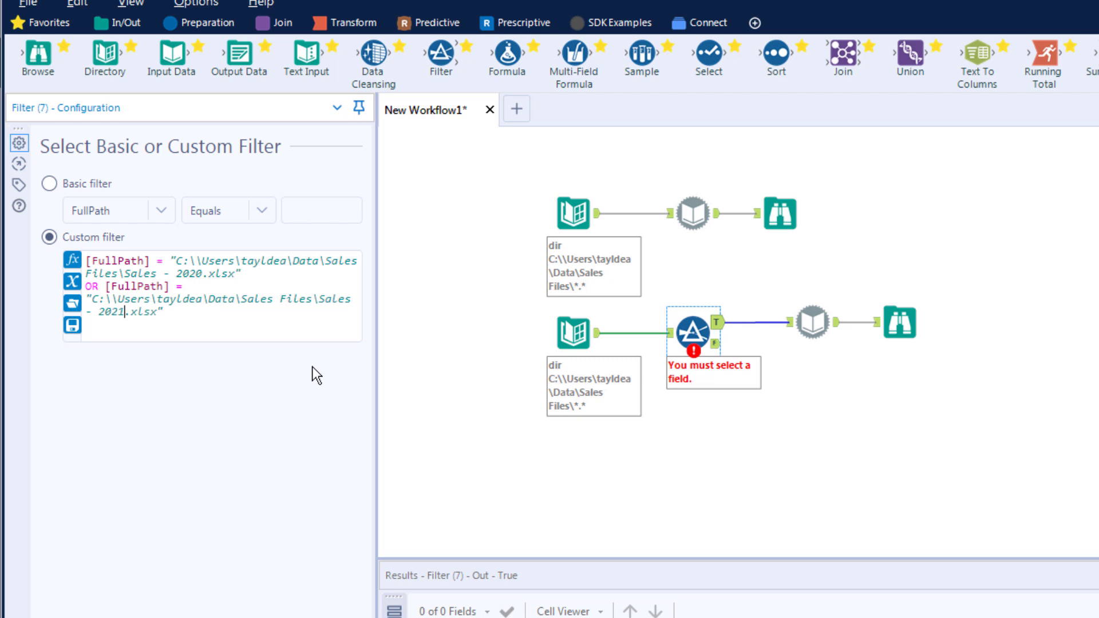
left_click(714, 422)
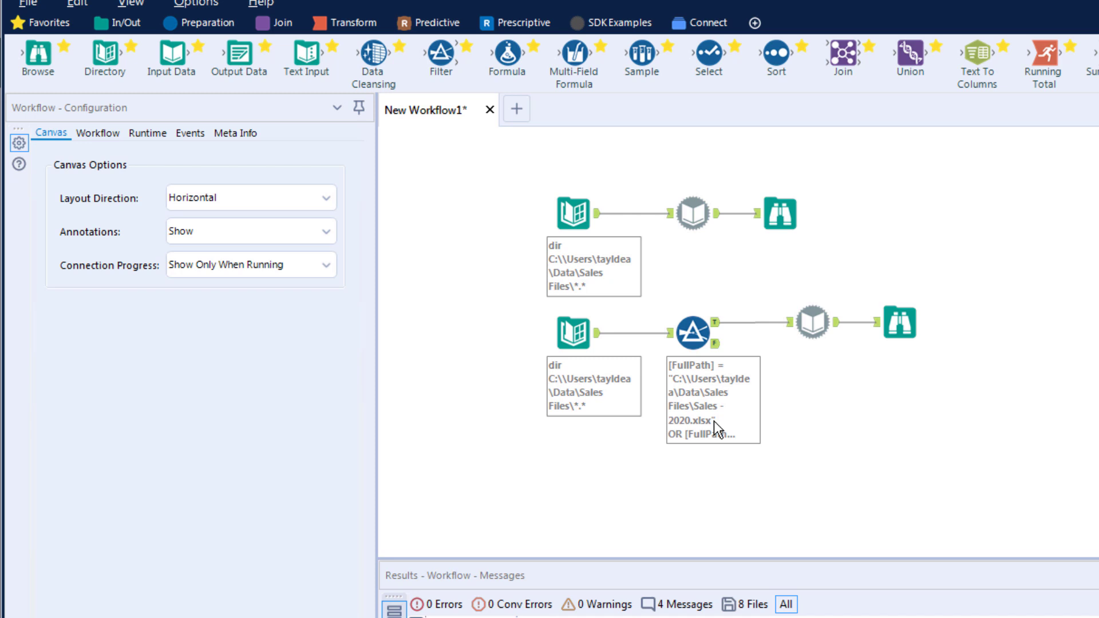
Run the workflow and check the Filter's True output and the run messages
left_click(712, 331)
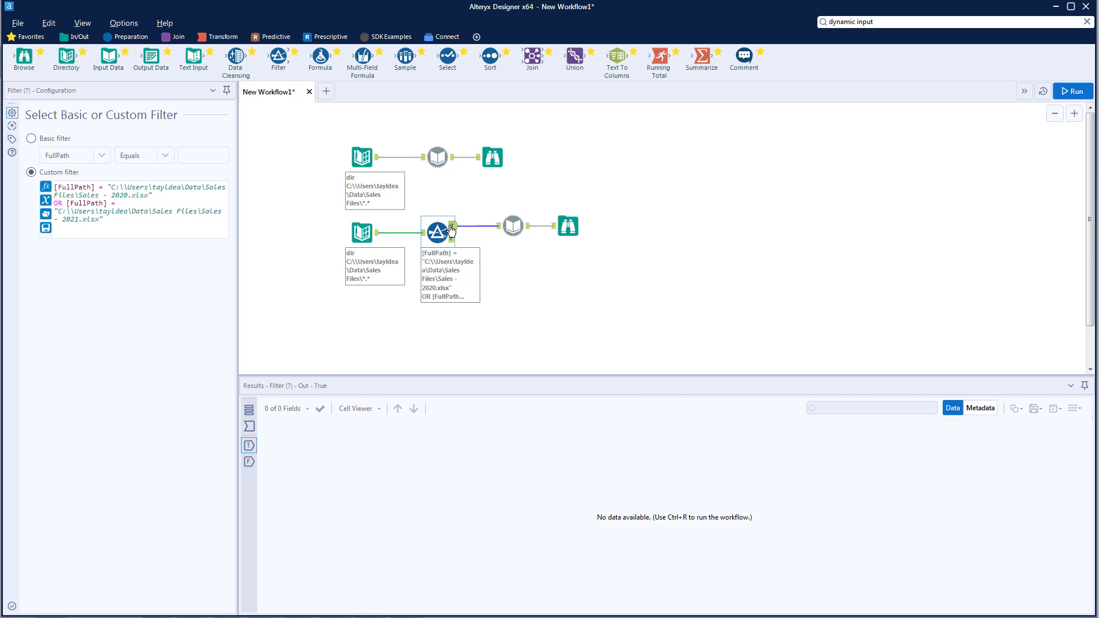
key("ctrl+r")
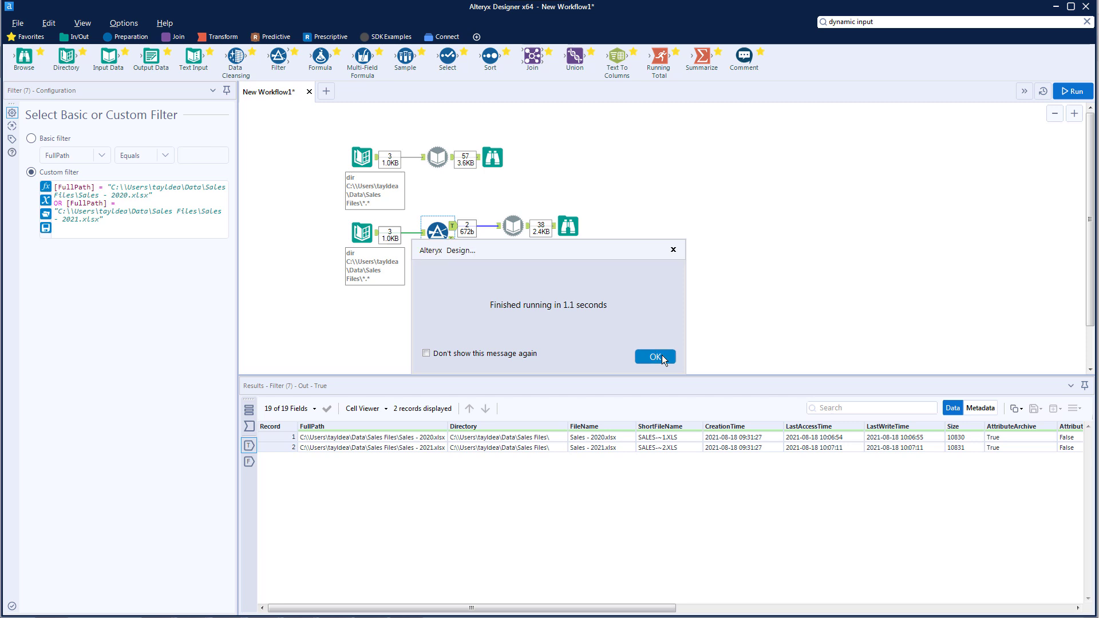
left_click(656, 356)
left_click(593, 328)
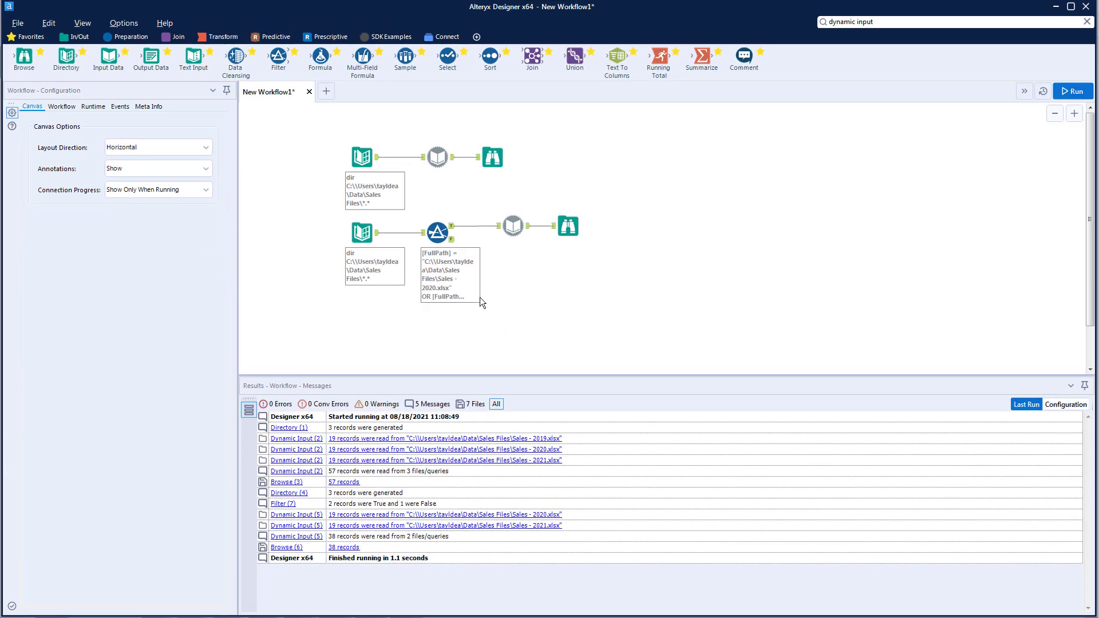
Inspect the name in the second chain's Directory tool annotation settings
left_click(362, 233)
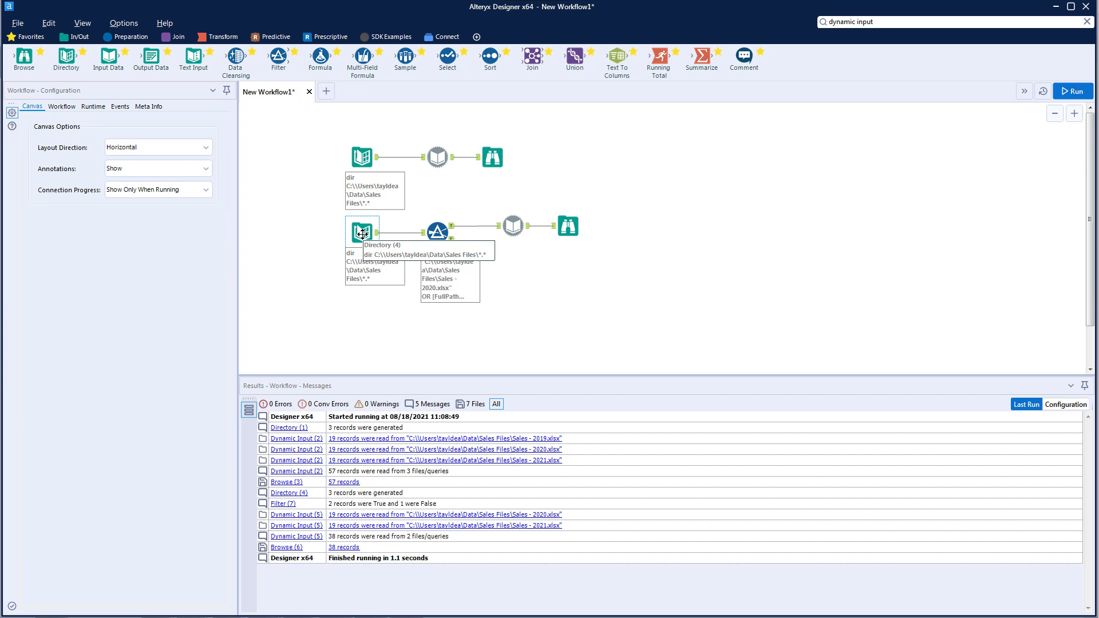
left_click(362, 233)
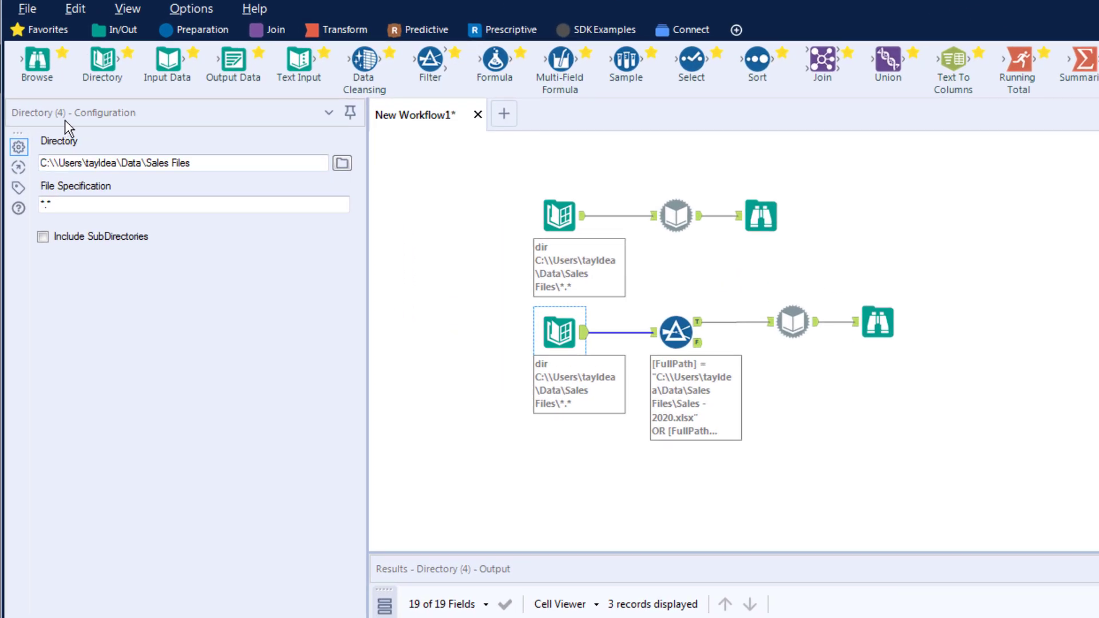
left_click(15, 189)
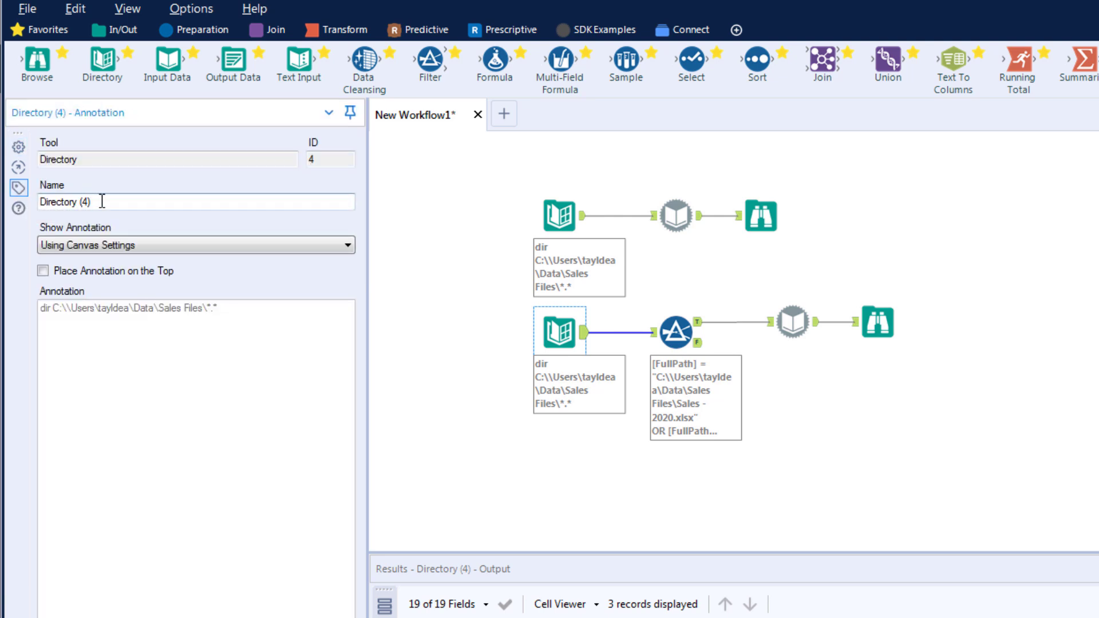
left_click_drag(102, 202, 37, 205)
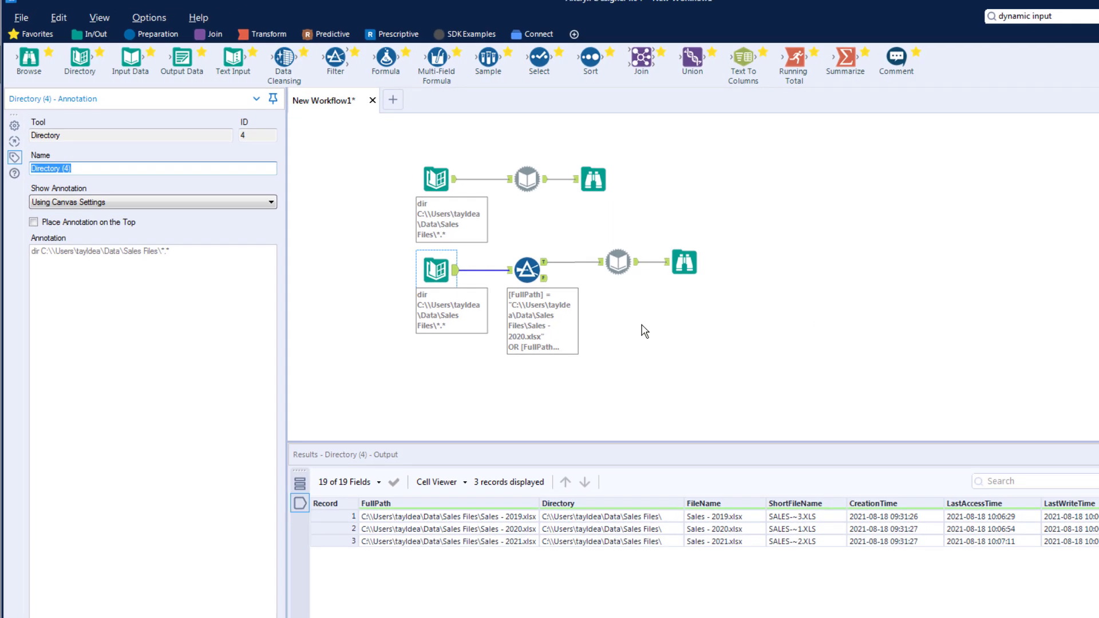
left_click(642, 325)
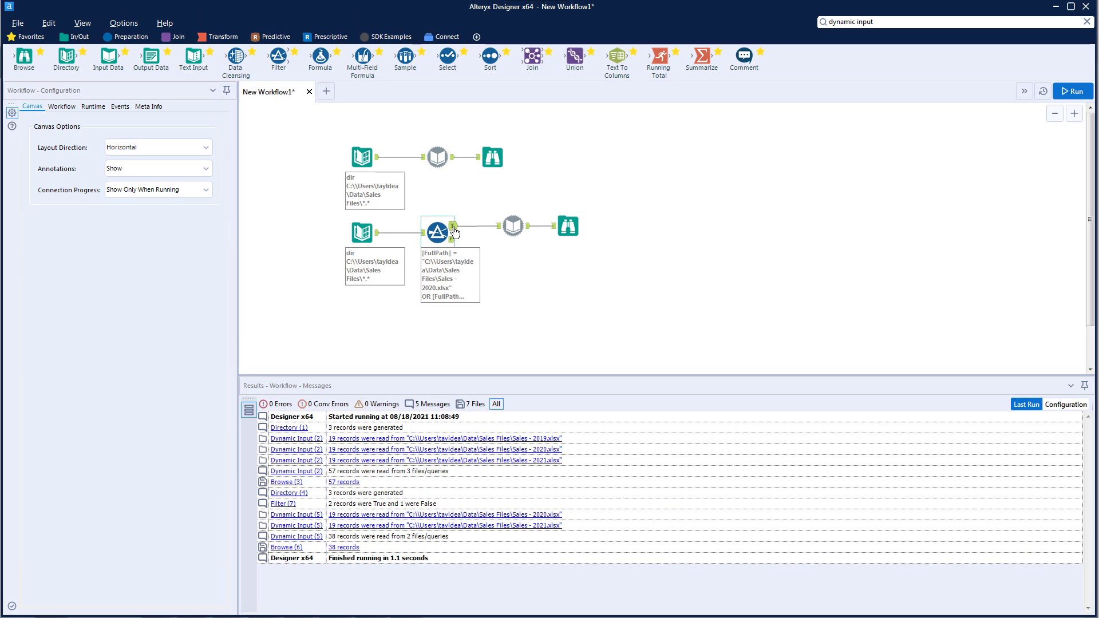
Review the Filter's True output and look through the filtered sales records in the second chain's Browse tool
left_click(453, 231)
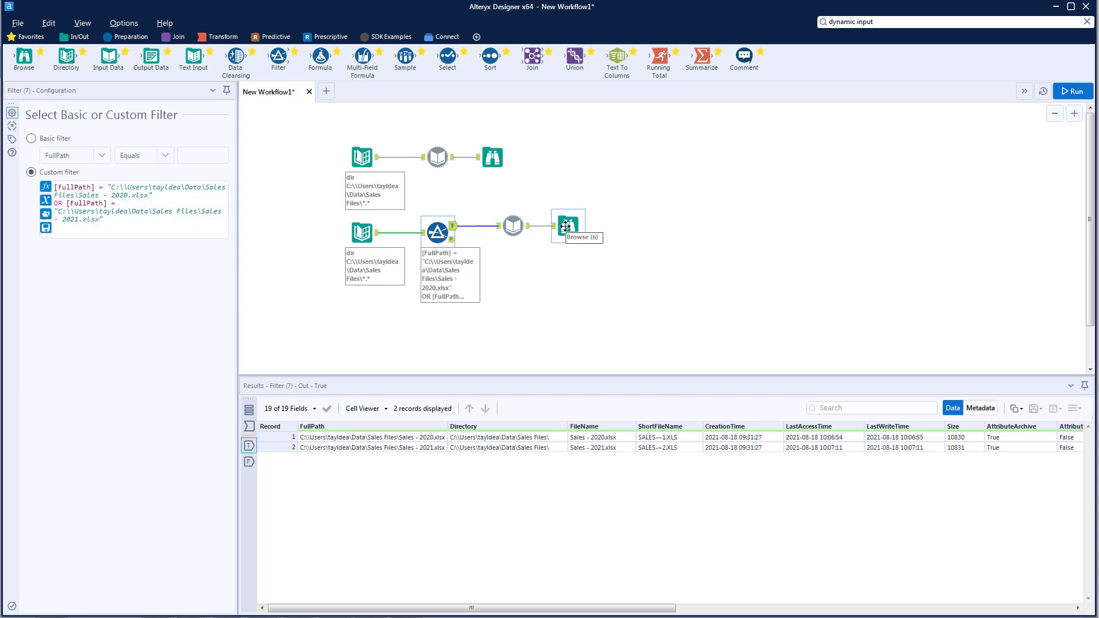
left_click(565, 226)
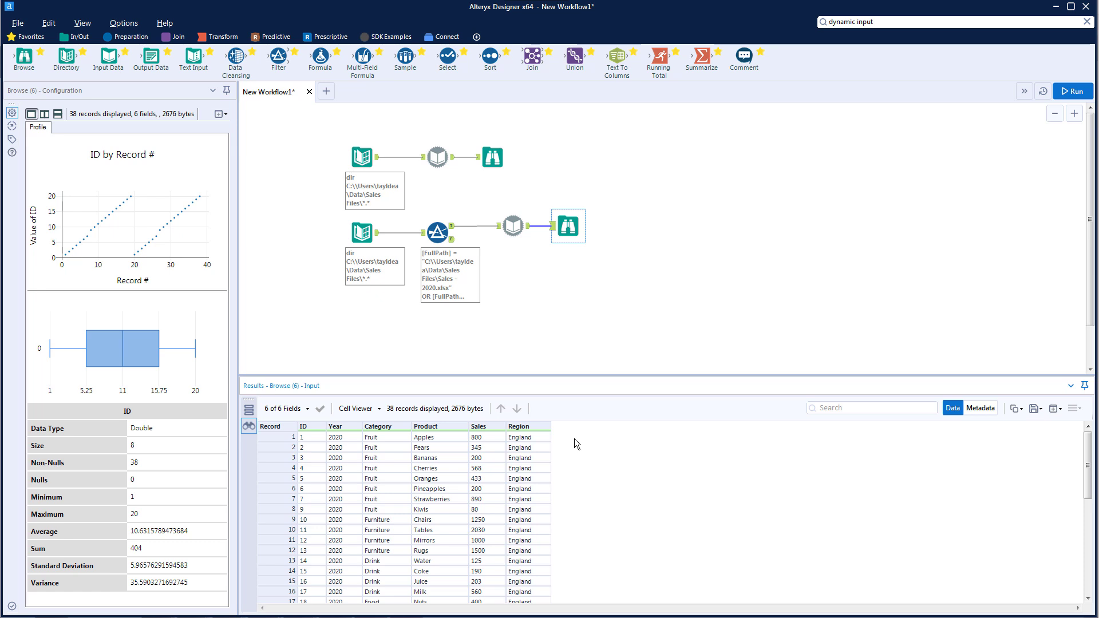
scroll(574, 439, "down", 6)
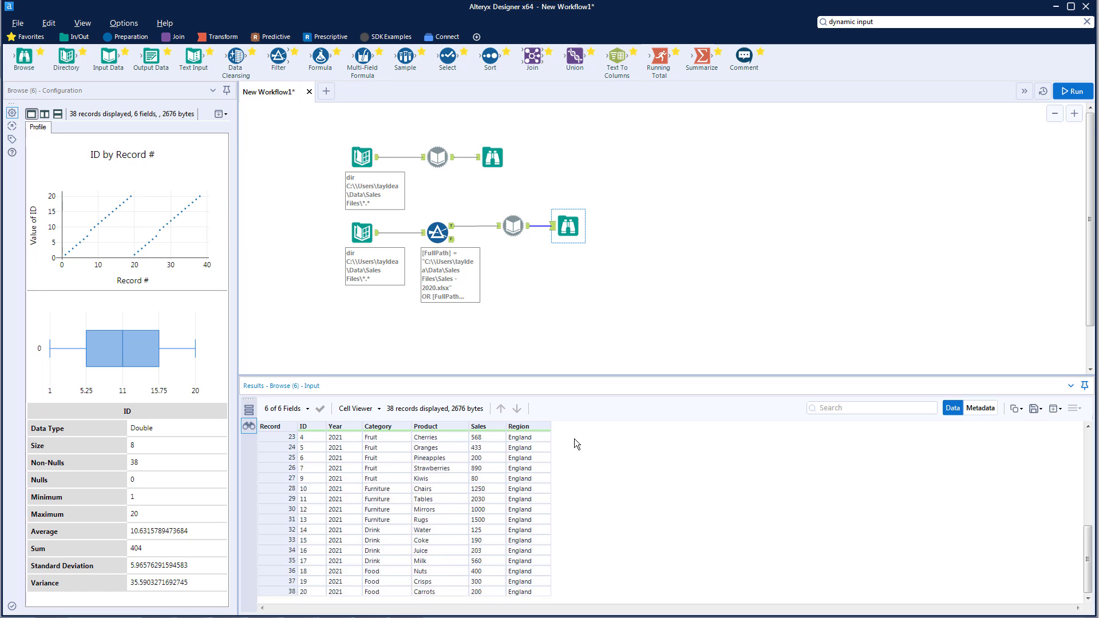
scroll(575, 438, "up", 6)
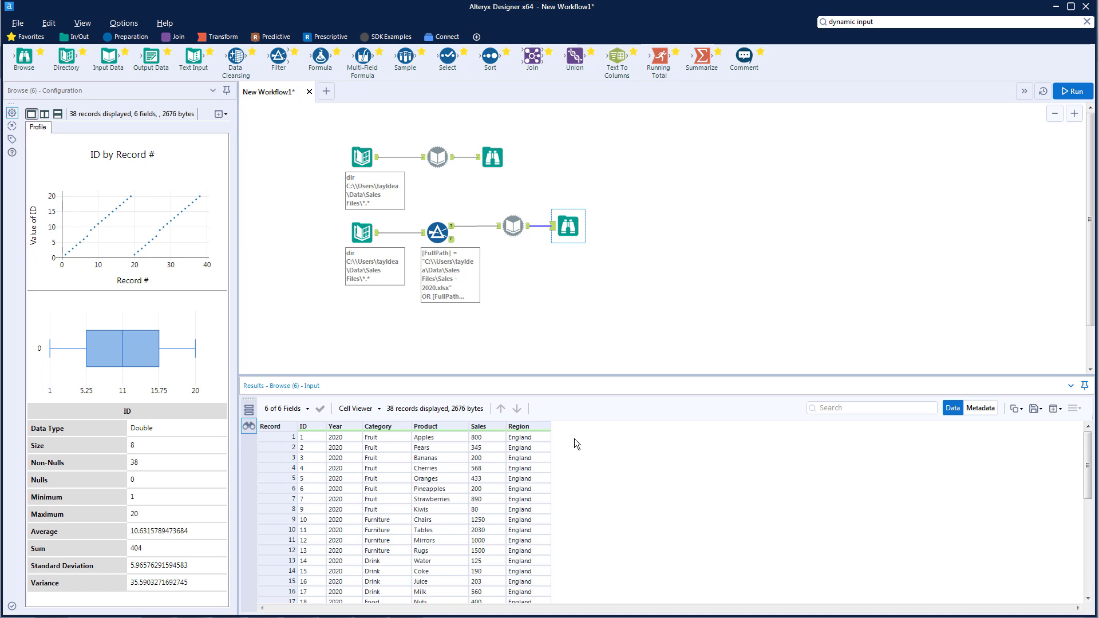
Look through the unfiltered sales records in the first chain's Browse tool for comparison
left_click(492, 158)
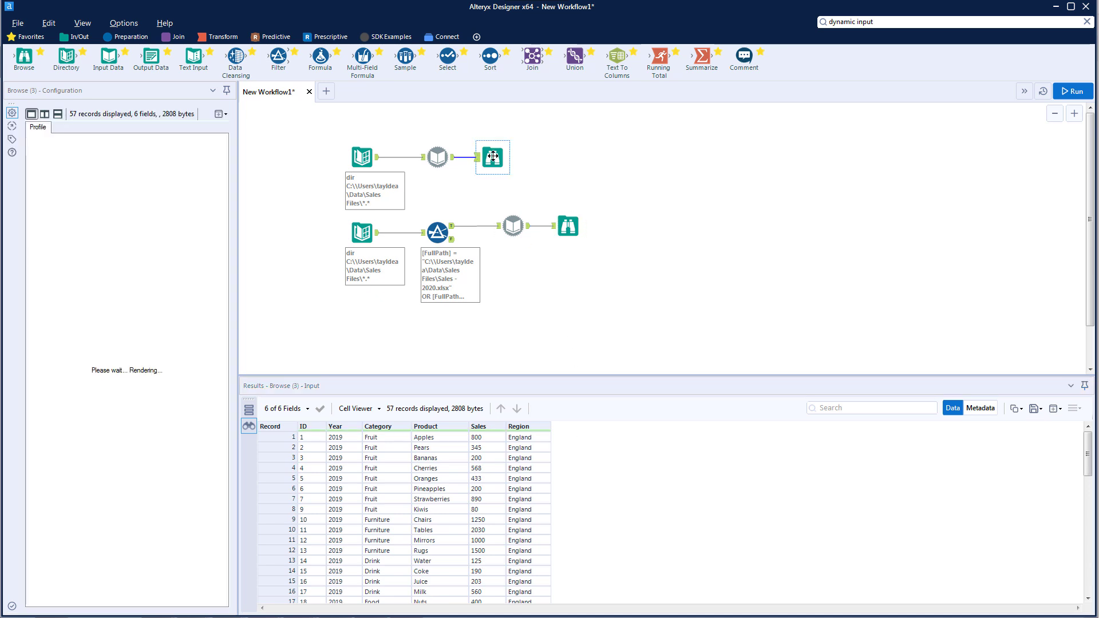
left_click(602, 448)
scroll(602, 449, "down", 3)
scroll(602, 449, "down", 7)
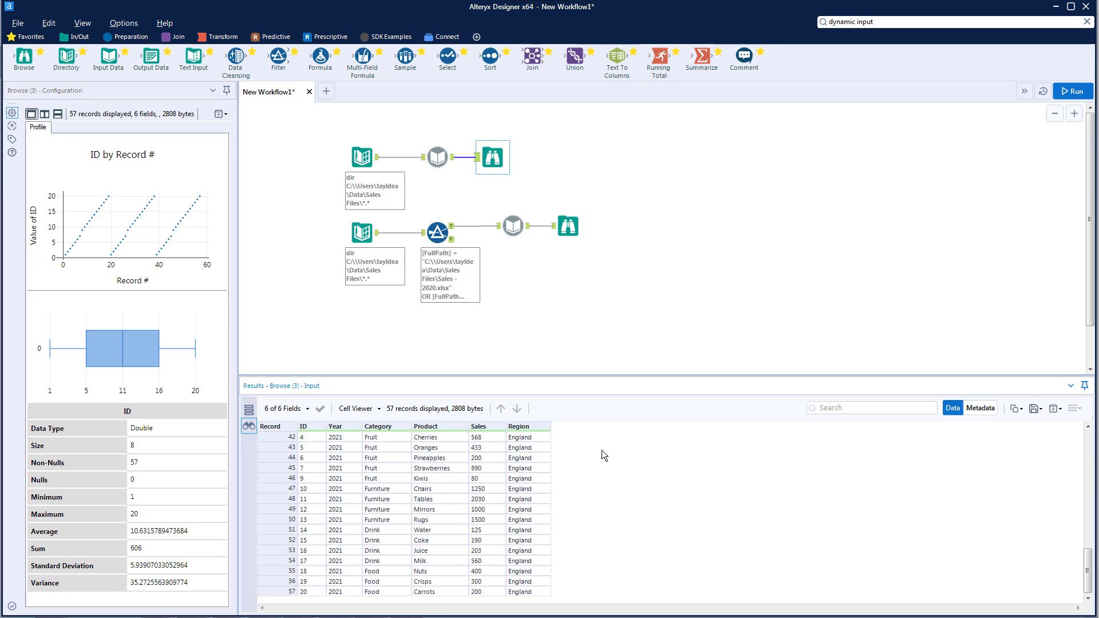
scroll(602, 450, "up", 10)
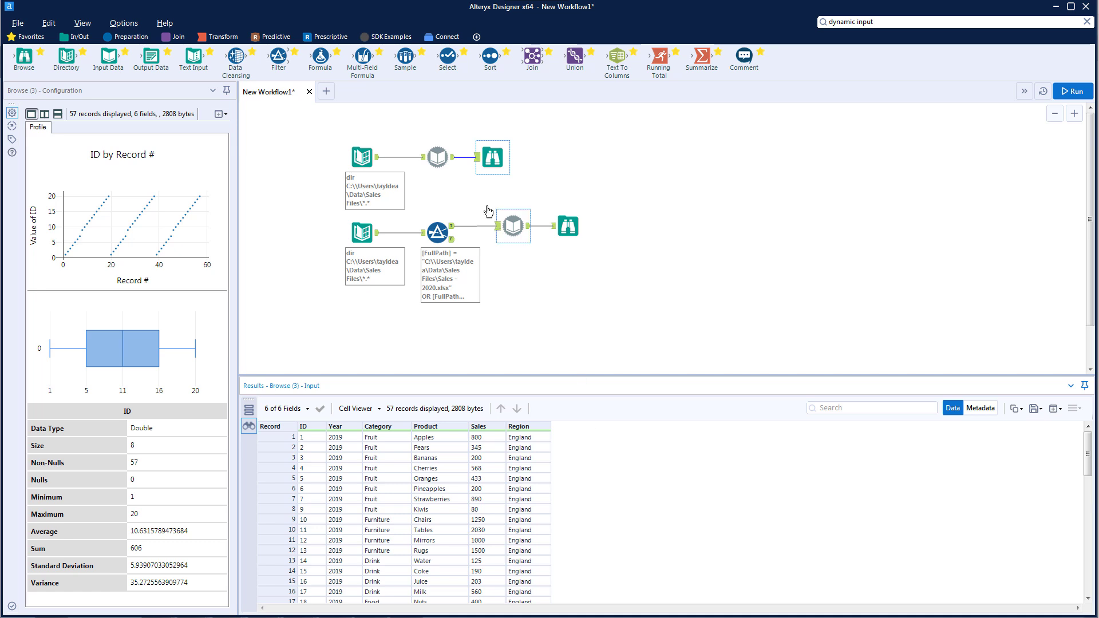
Duplicate the first Directory, Dynamic Input and Browse chain and align the copy below the filtered chain
left_click_drag(325, 123, 520, 190)
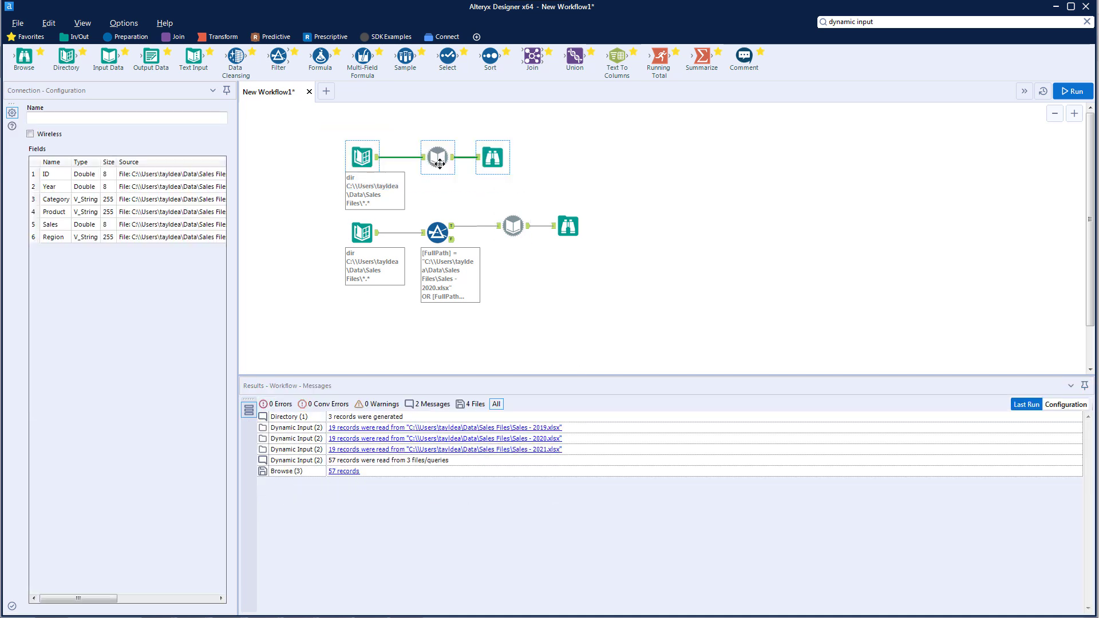
key("ctrl+v")
left_click_drag(398, 322, 360, 316)
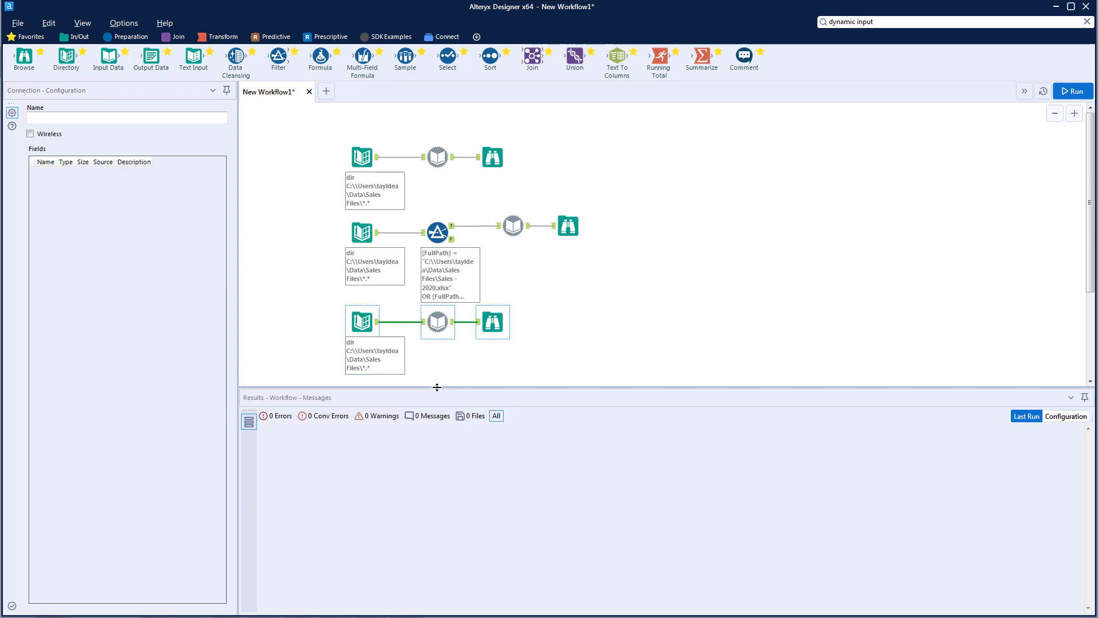
Replace the third chain's Directory tool with a Text Input tool connected to its Dynamic Input
left_click(358, 318)
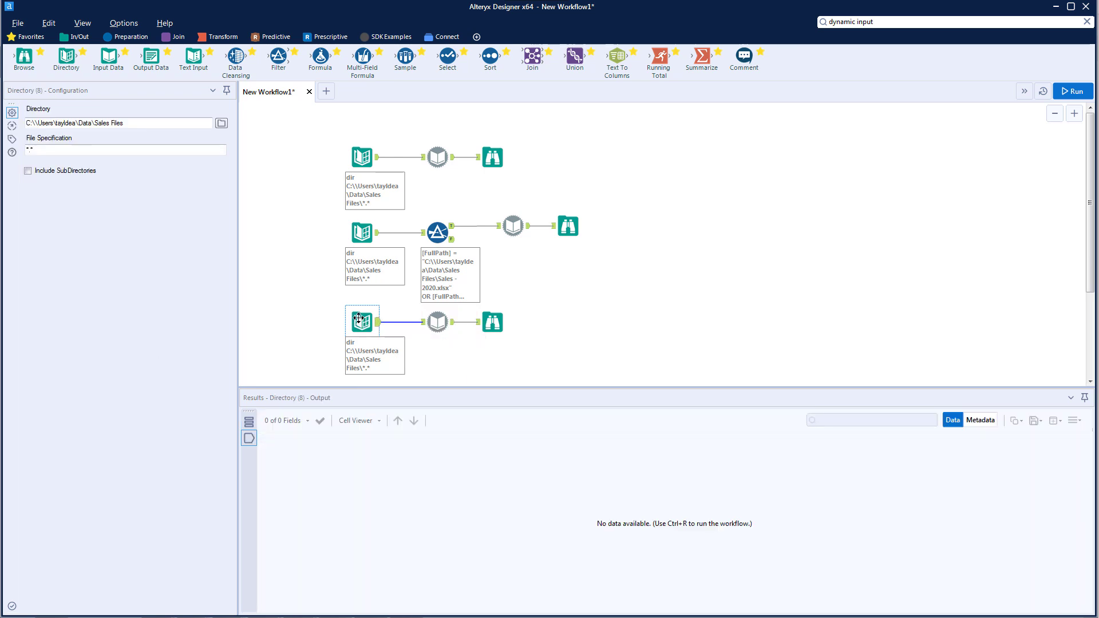
right_click(359, 319)
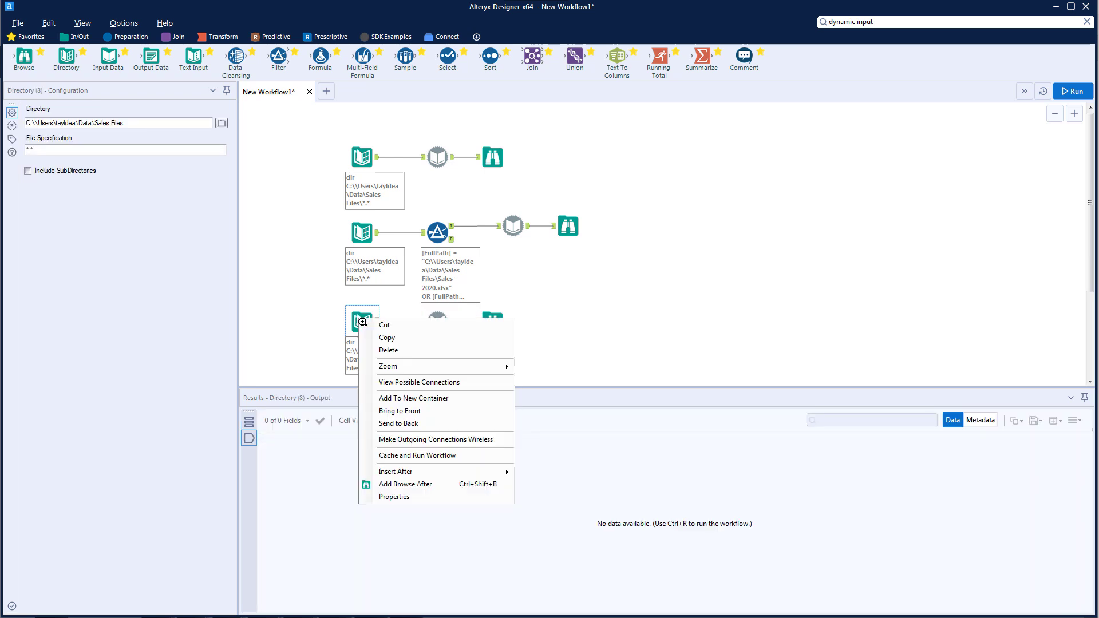
left_click(389, 350)
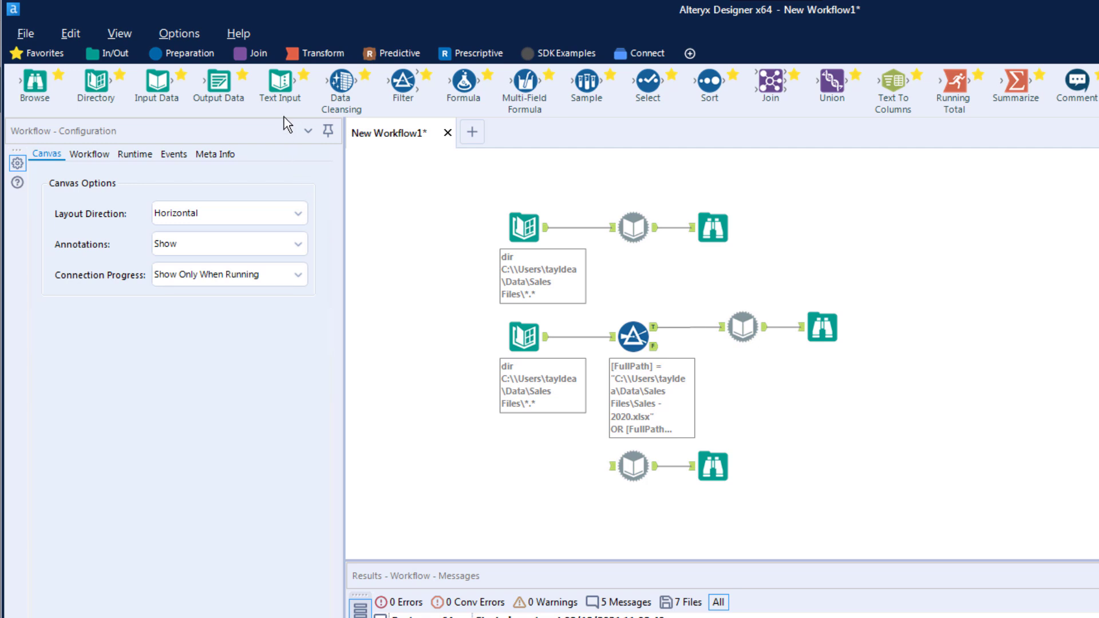
left_click_drag(280, 81, 528, 466)
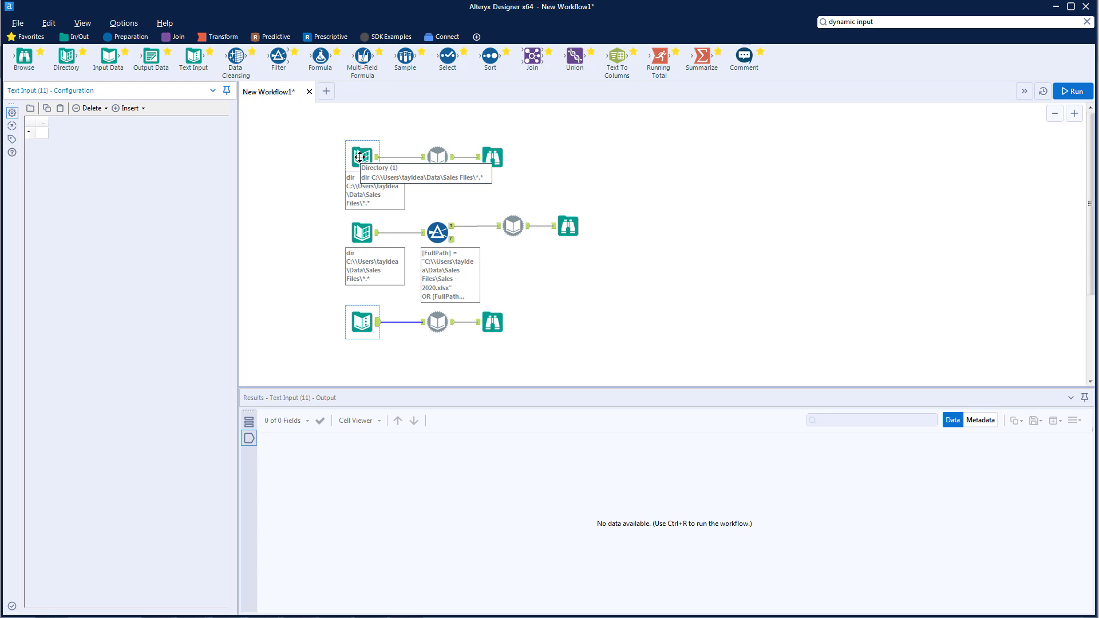
Copy the Sales - 2019.xlsx full path from the first Directory's output into the Text Input's first row and widen the column to fit
left_click(360, 156)
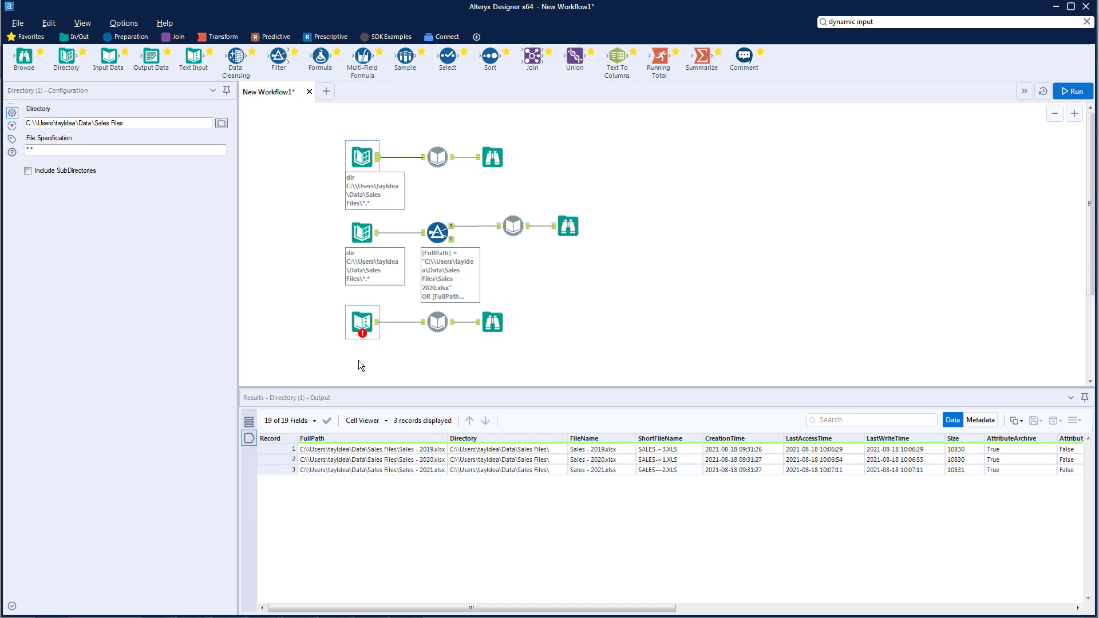
left_click(358, 451)
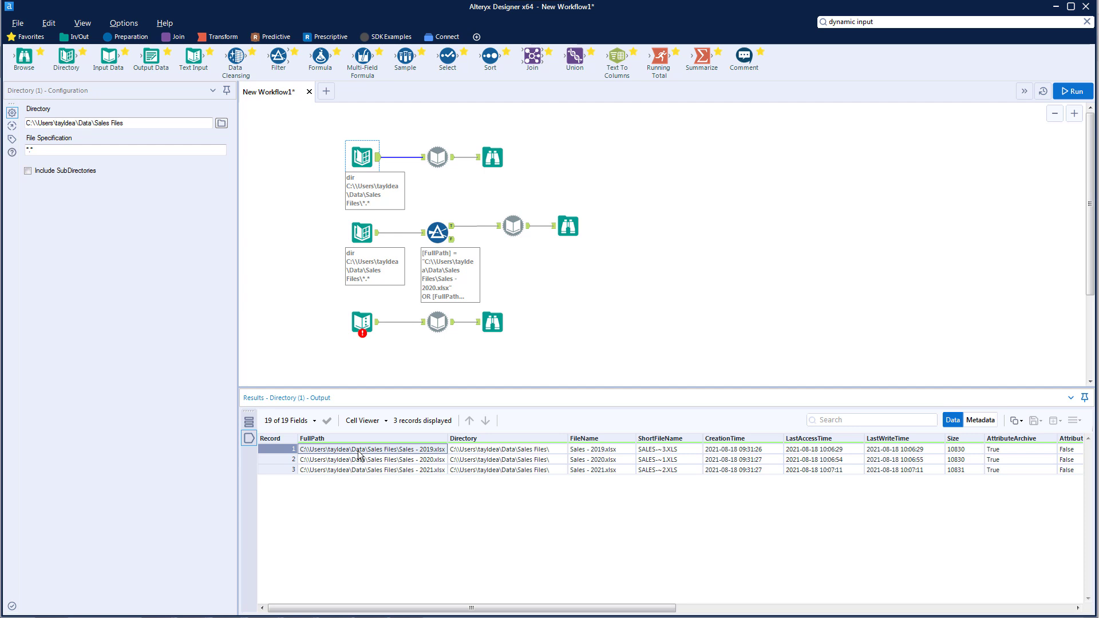
left_click(362, 321)
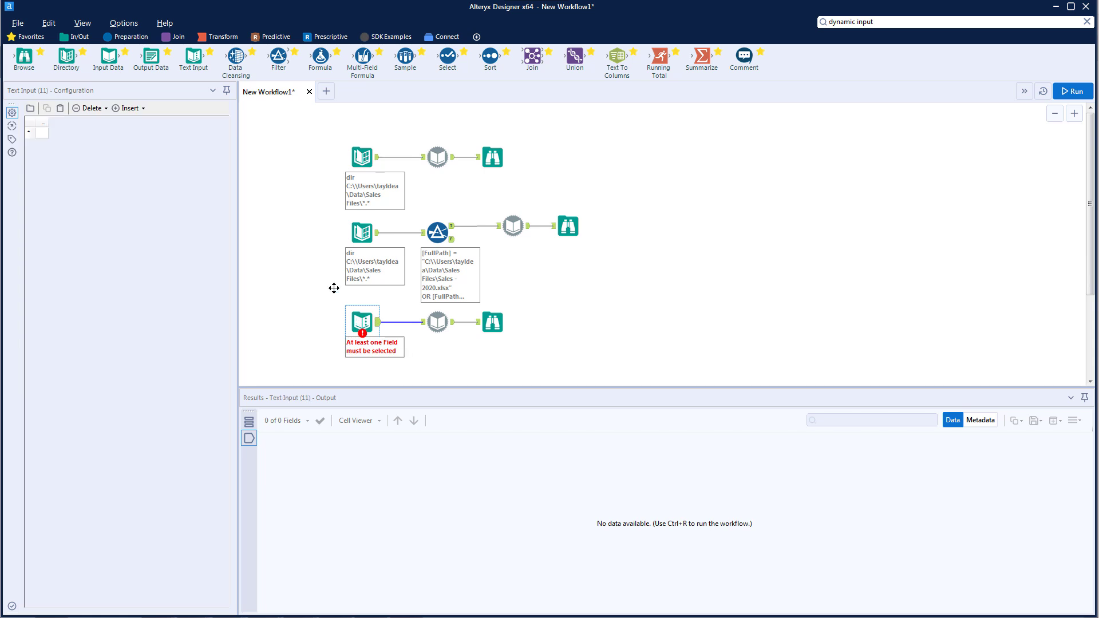
left_click(42, 132)
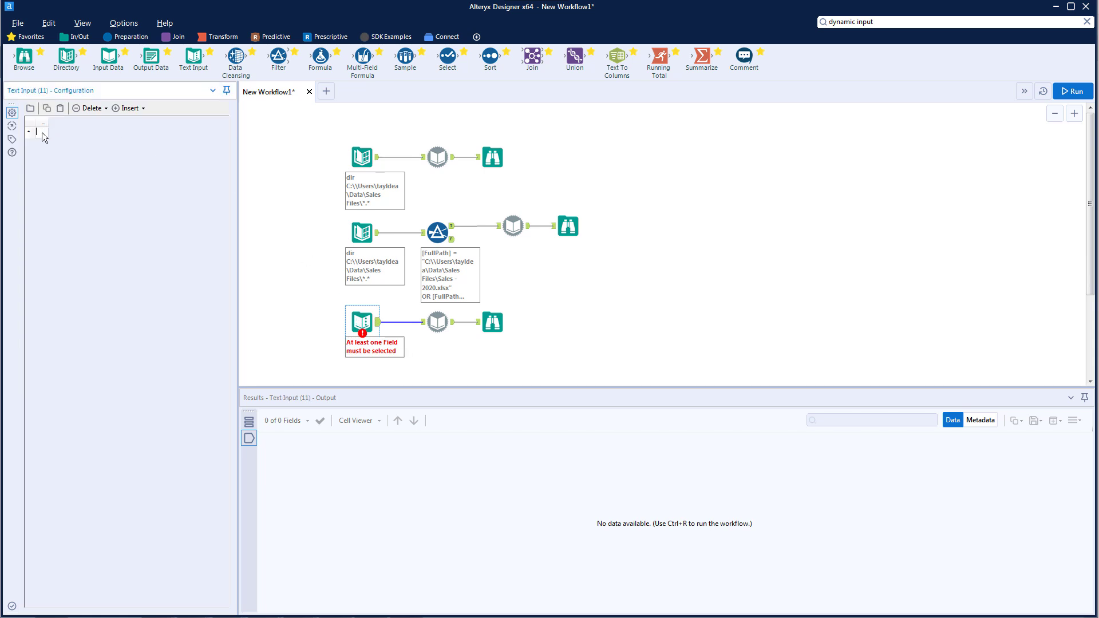
type("2019.xlsx")
key("Return")
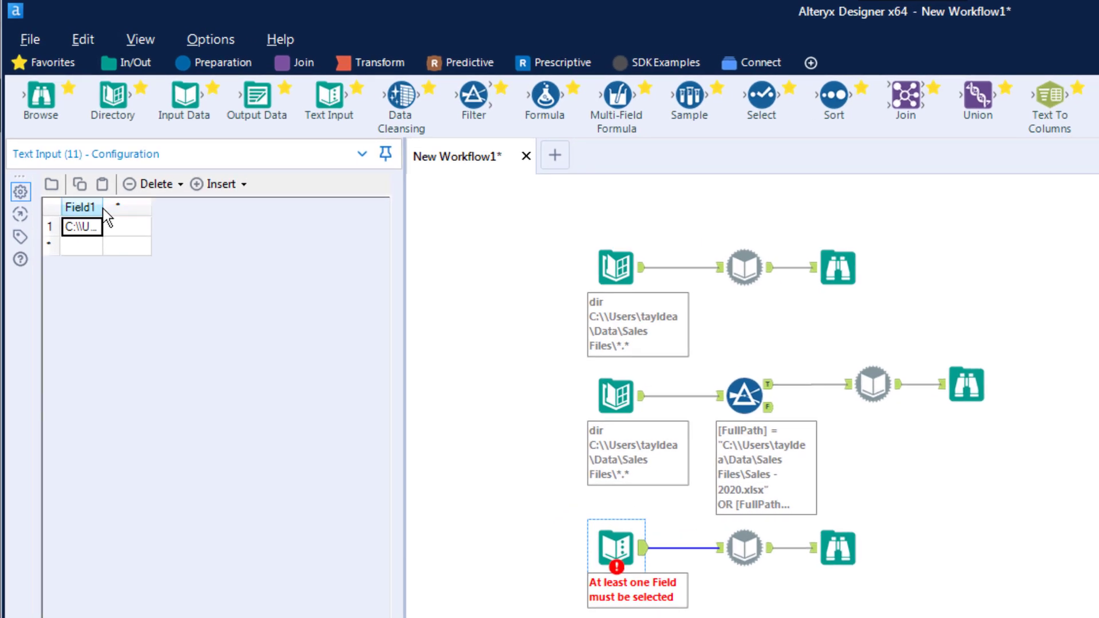
double_click(103, 209)
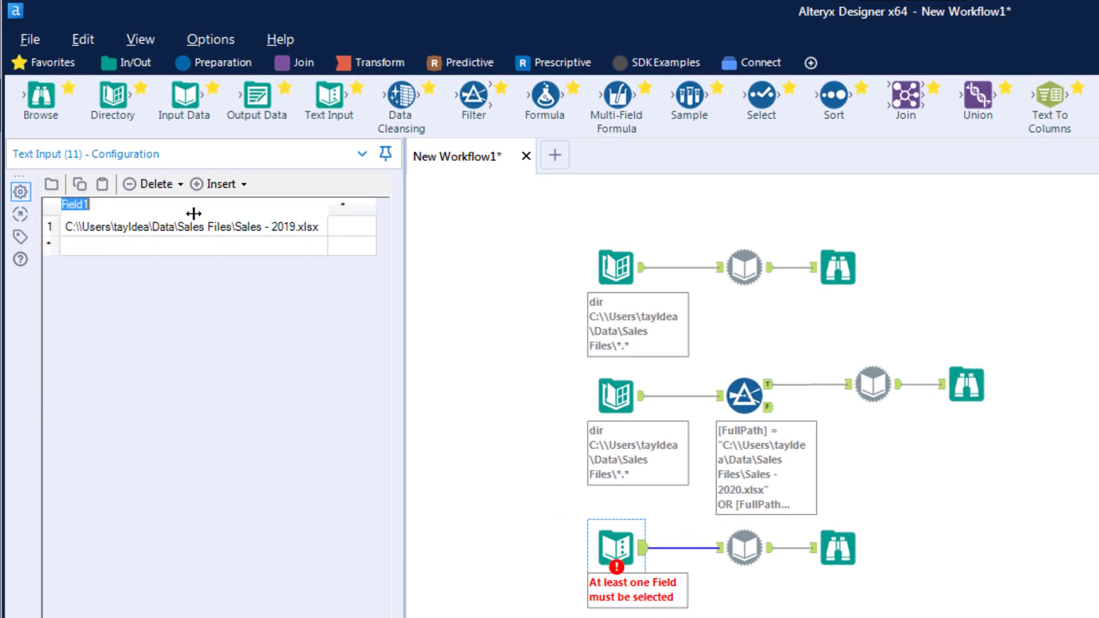
Add a second Text Input row with the same folder path, ending in Sales - 2020.xlsx
left_click(195, 245)
type("C:\\\\Users\\tayIdea\\Data\\Sales Files\\Sales - 2019.xlsx")
left_click(287, 244)
key("BackSpace")
key("BackSpace")
key("BackSpace")
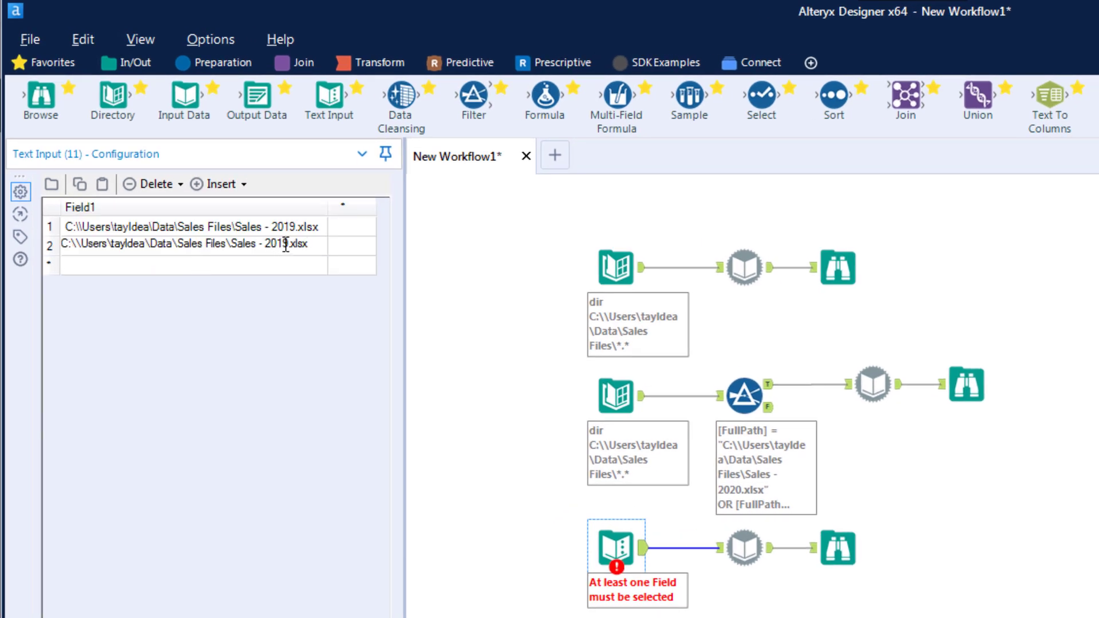
type("20")
key("Return")
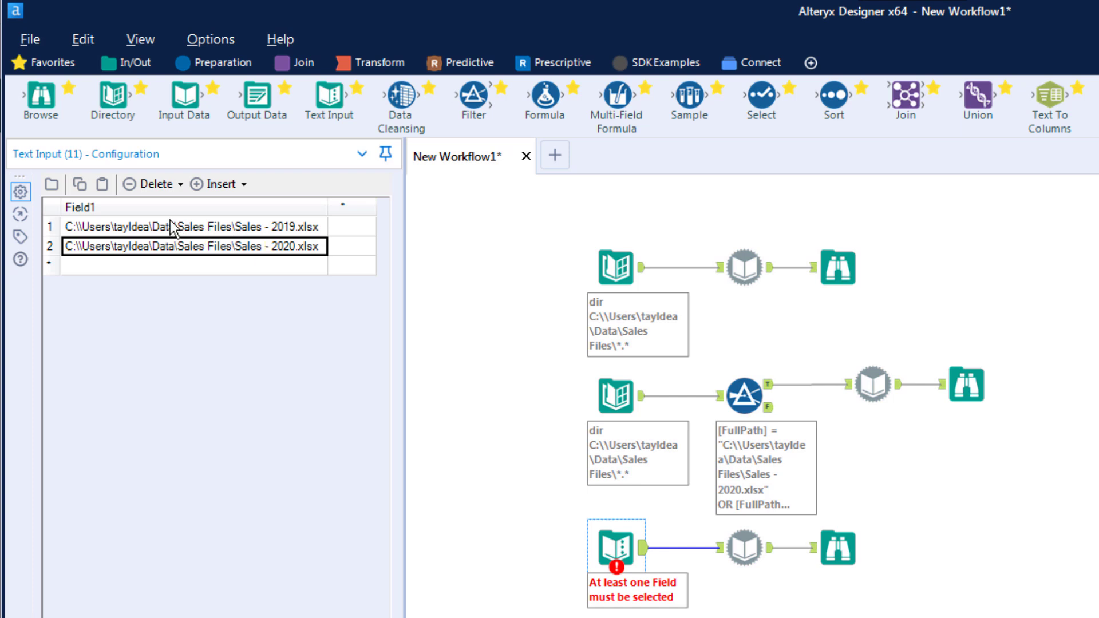
Rename the Text Input's field as File Paths
double_click(153, 207)
type("File Paths")
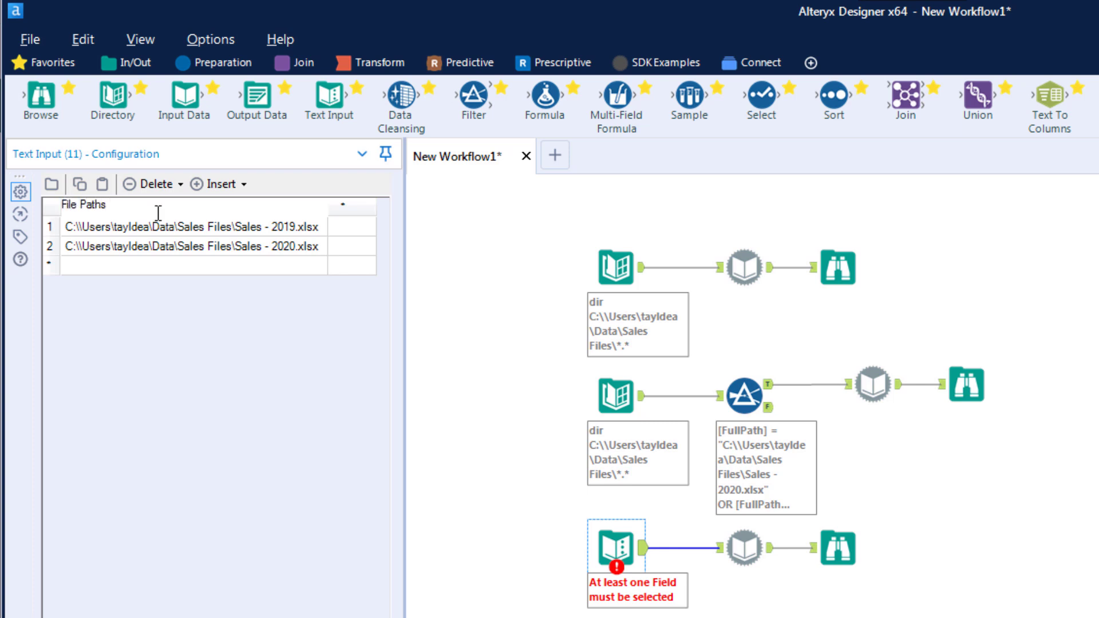
left_click(469, 457)
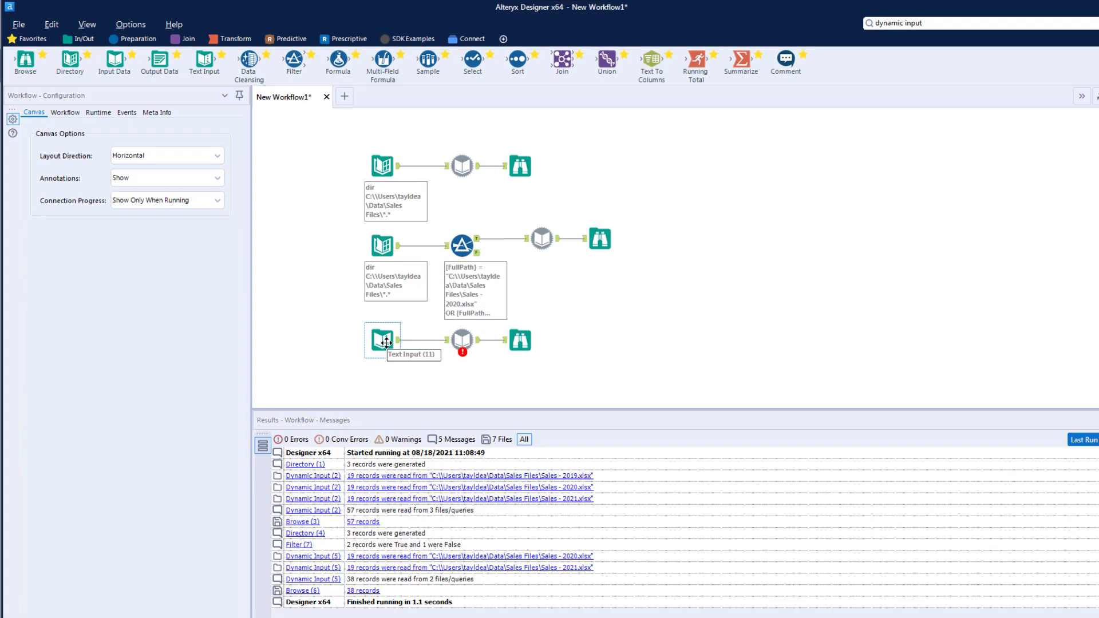
left_click(365, 324)
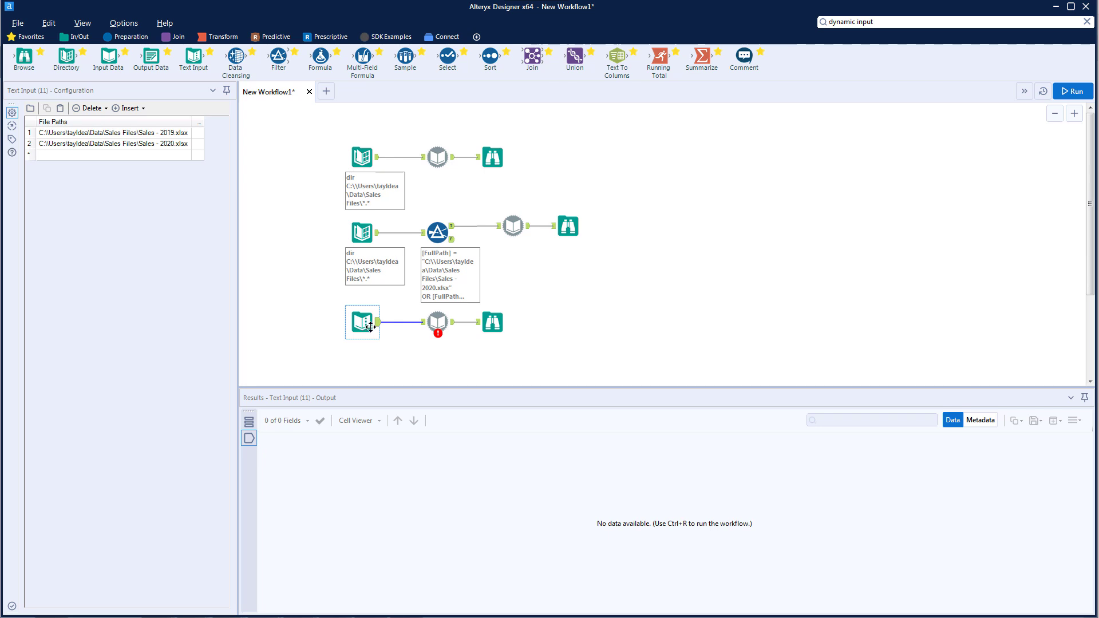
Set the third chain's Dynamic Input data source template to the England sheet of Sales - 2020.xlsx
left_click(440, 321)
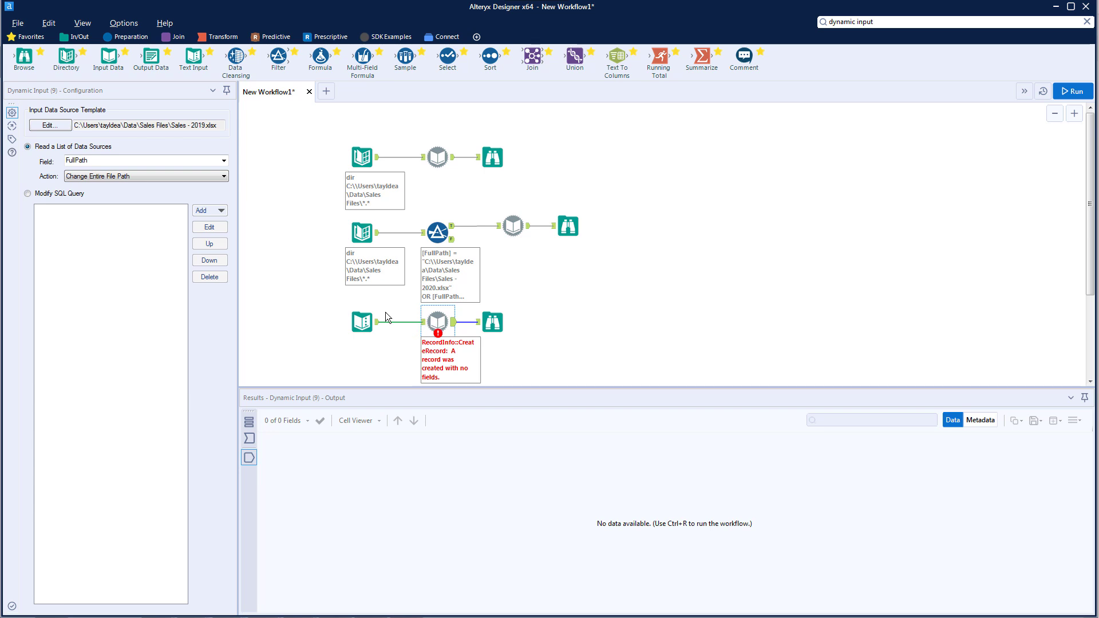
left_click(50, 125)
left_click(685, 189)
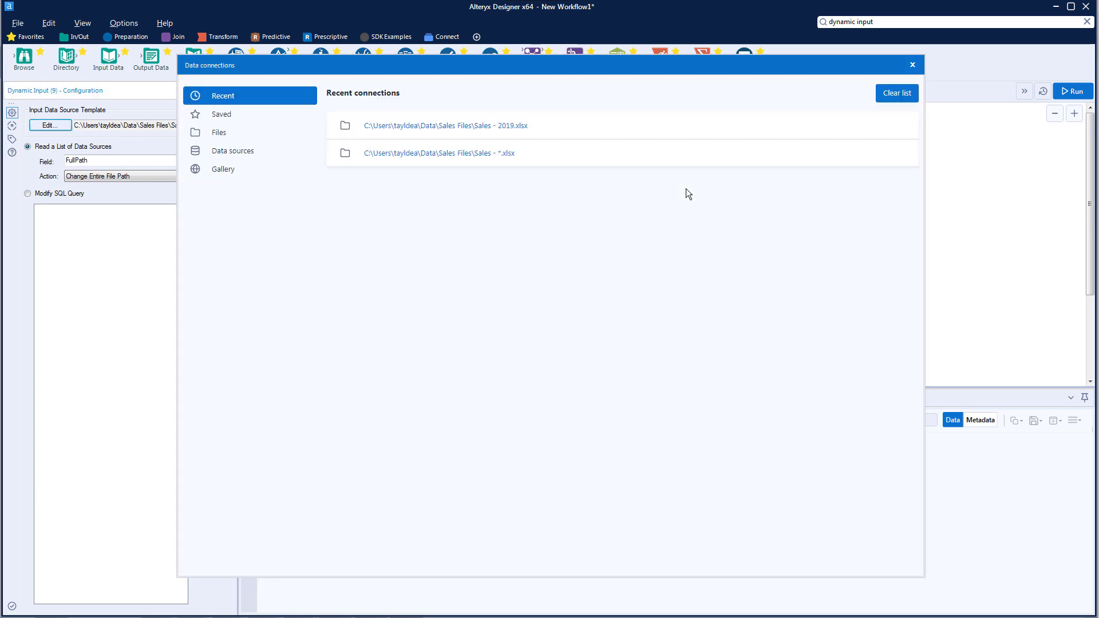
left_click(664, 139)
double_click(509, 254)
left_click(665, 405)
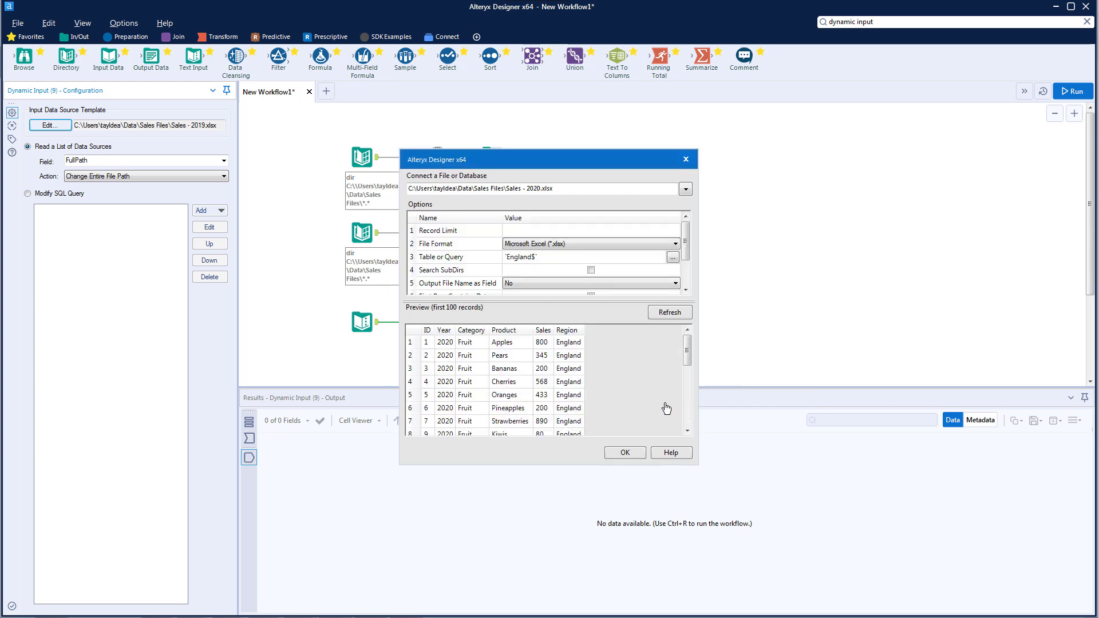
left_click(625, 452)
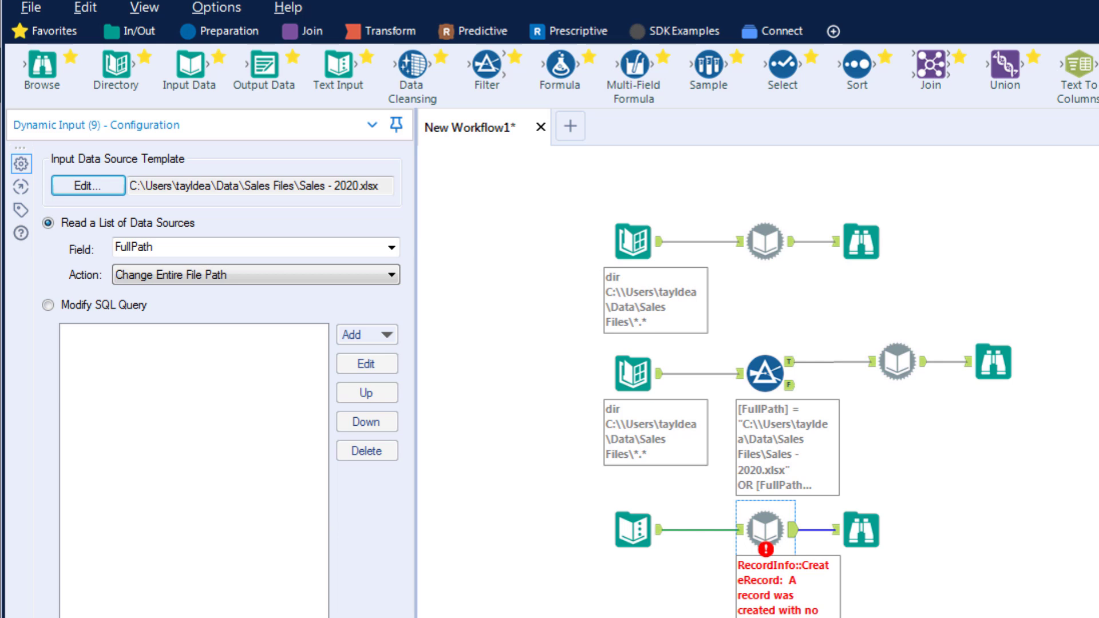
Make the third chain's Dynamic Input read its list of data sources from the File Paths field
left_click(865, 538)
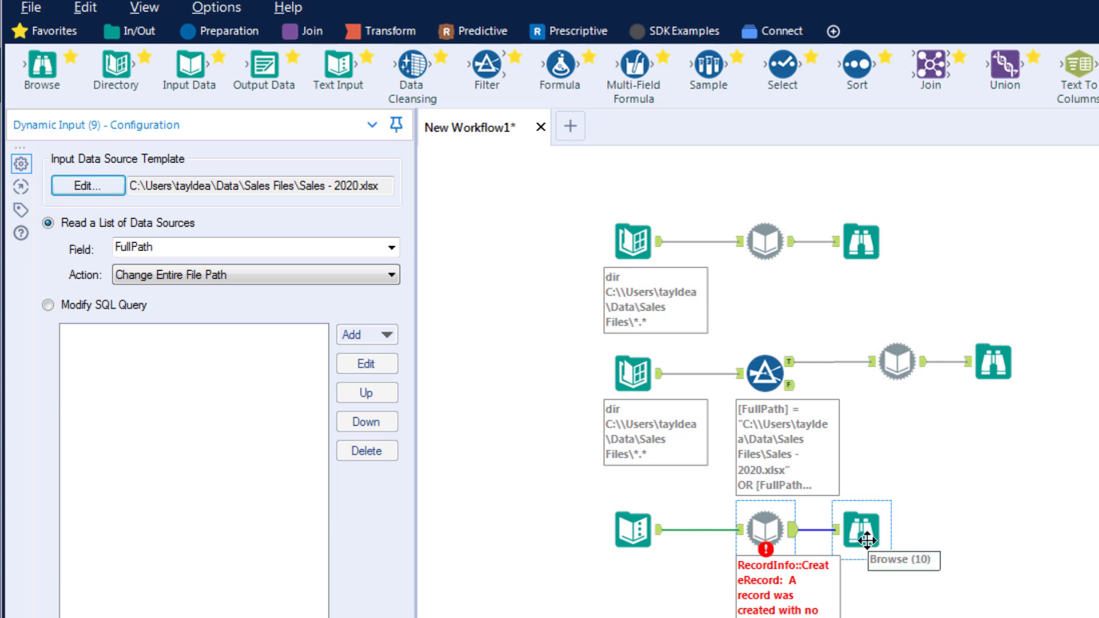
left_click(392, 249)
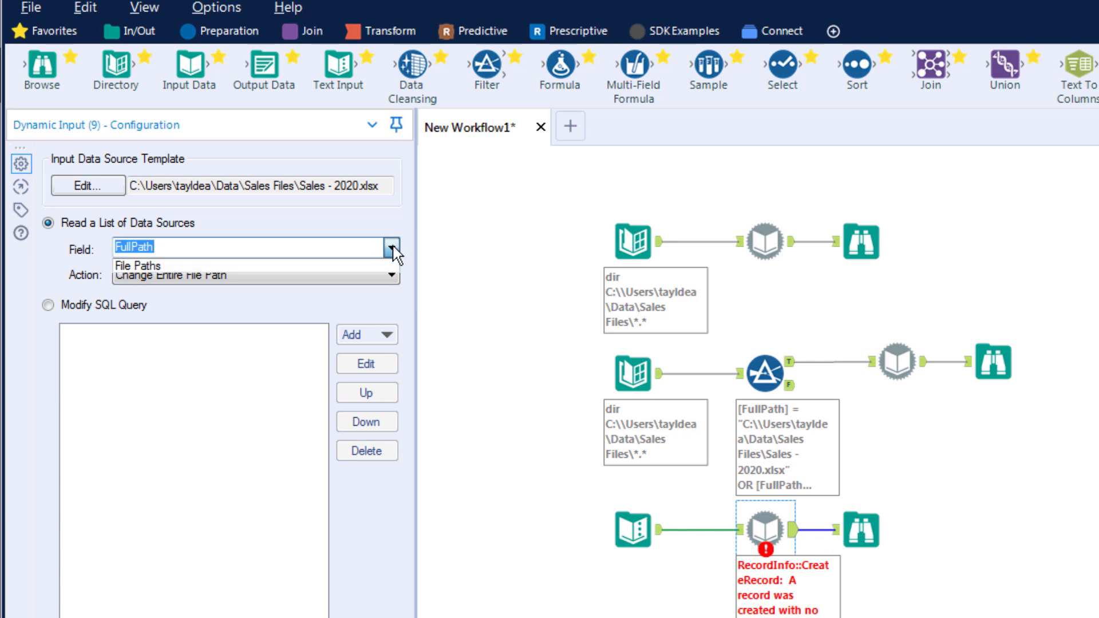
left_click(351, 266)
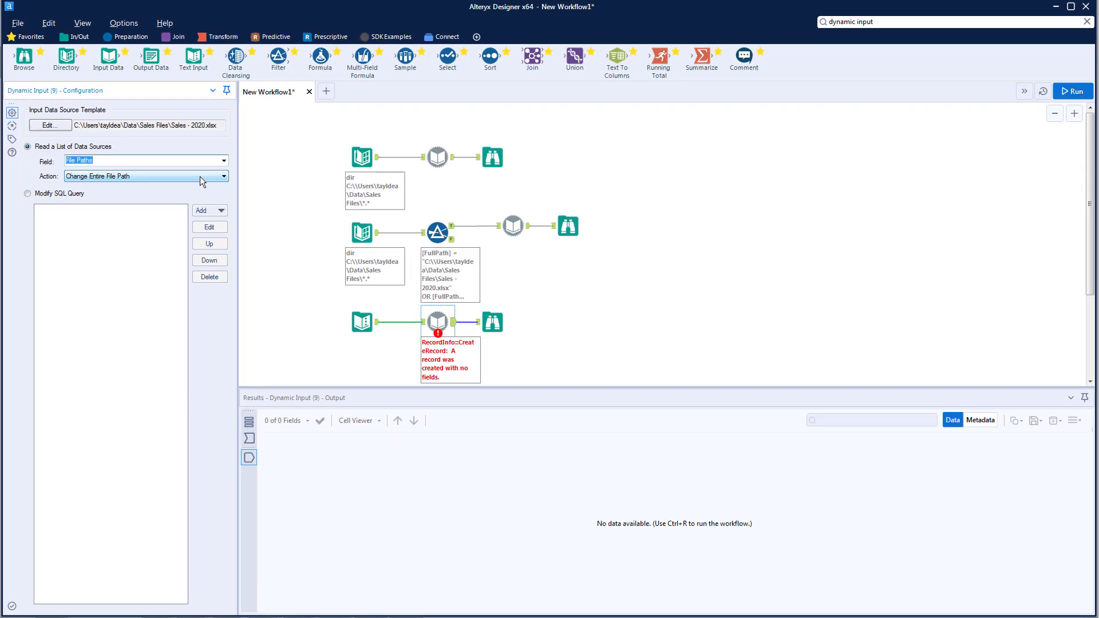
Run the workflow, dismiss the completion notice and review the run messages for all three chains
key("ctrl+r")
left_click(561, 335)
key("ctrl+r")
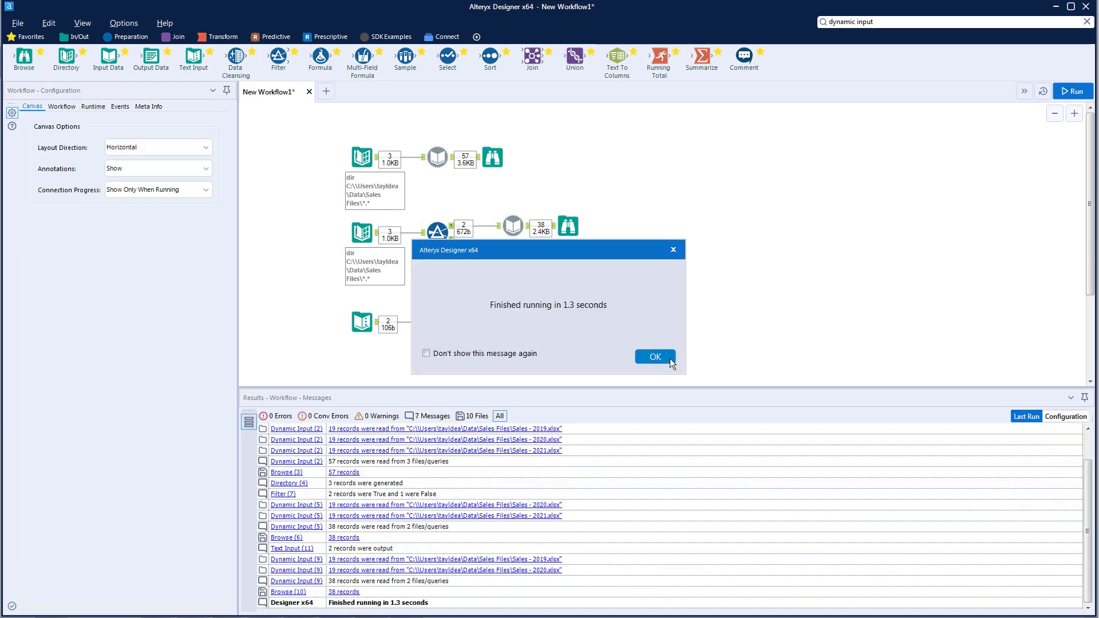
left_click(670, 358)
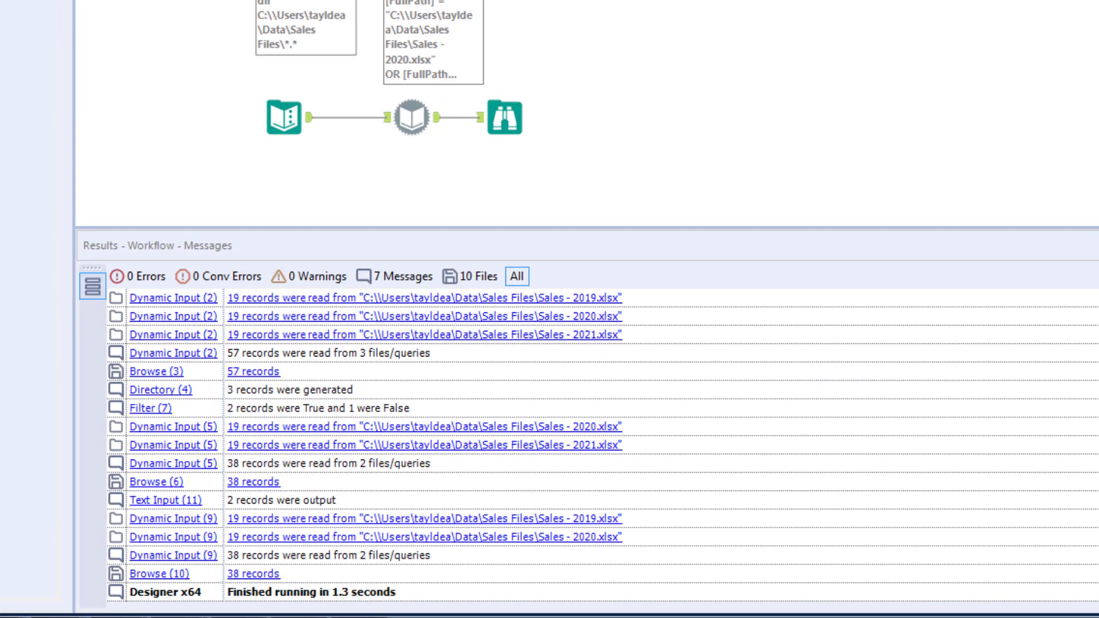
scroll(572, 447, "up", 1)
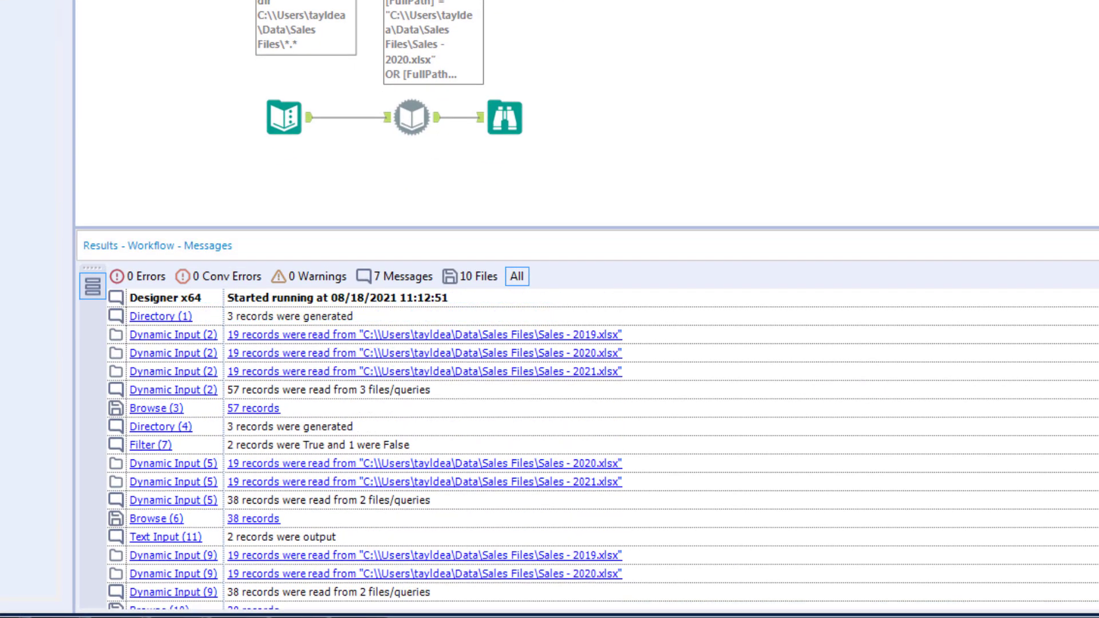
scroll(366, 452, "down", 2)
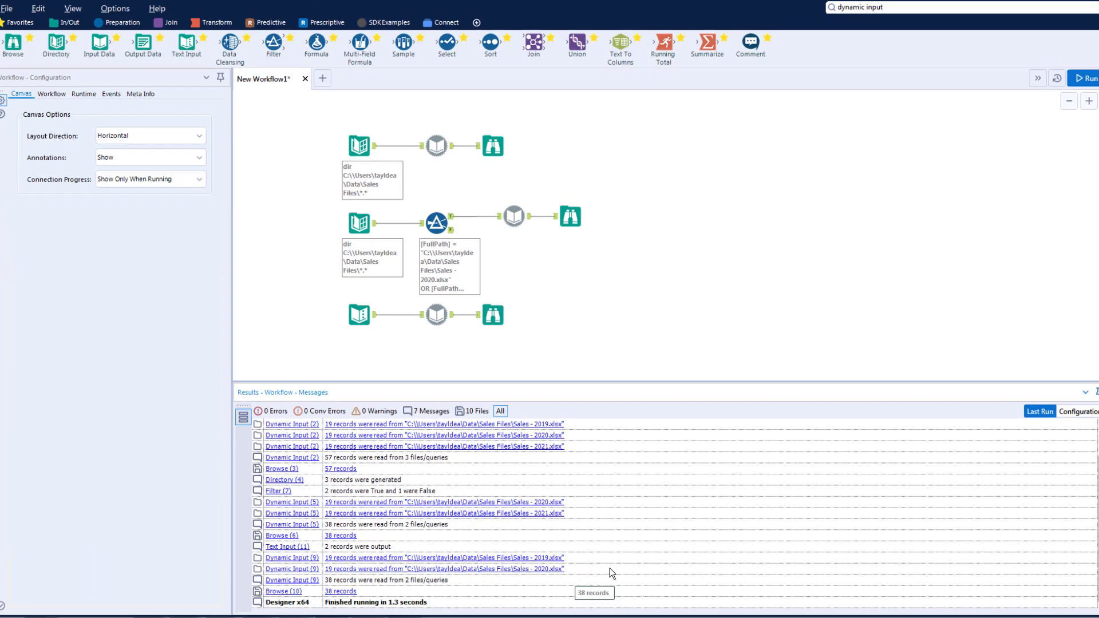
Look through the sales records in the third chain's Browse tool to check which years were read
left_click(497, 323)
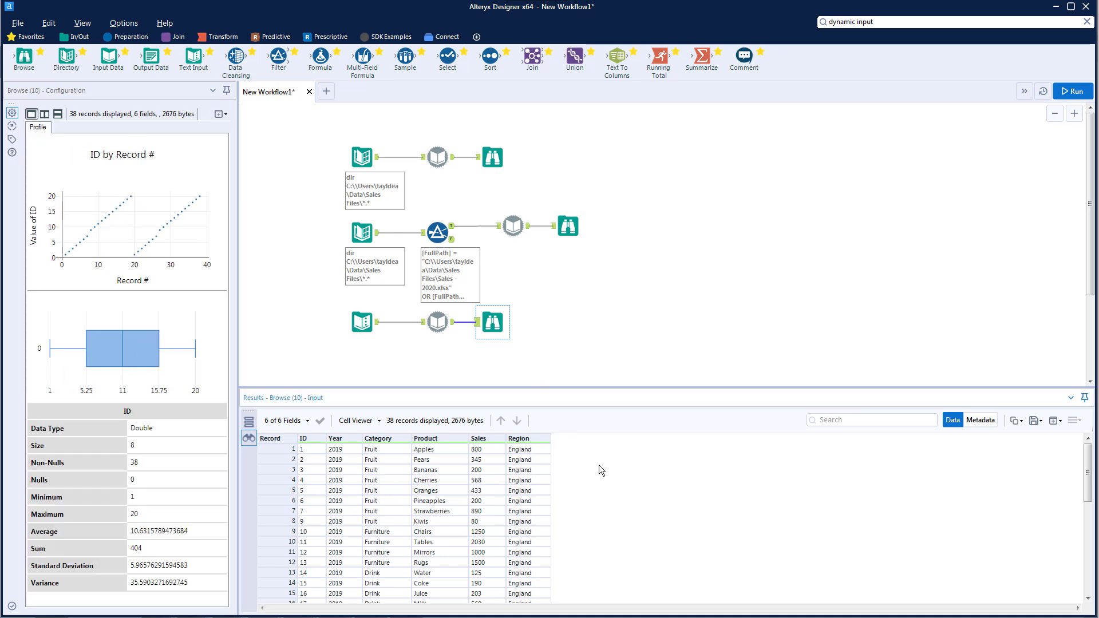
scroll(598, 465, "down", 8)
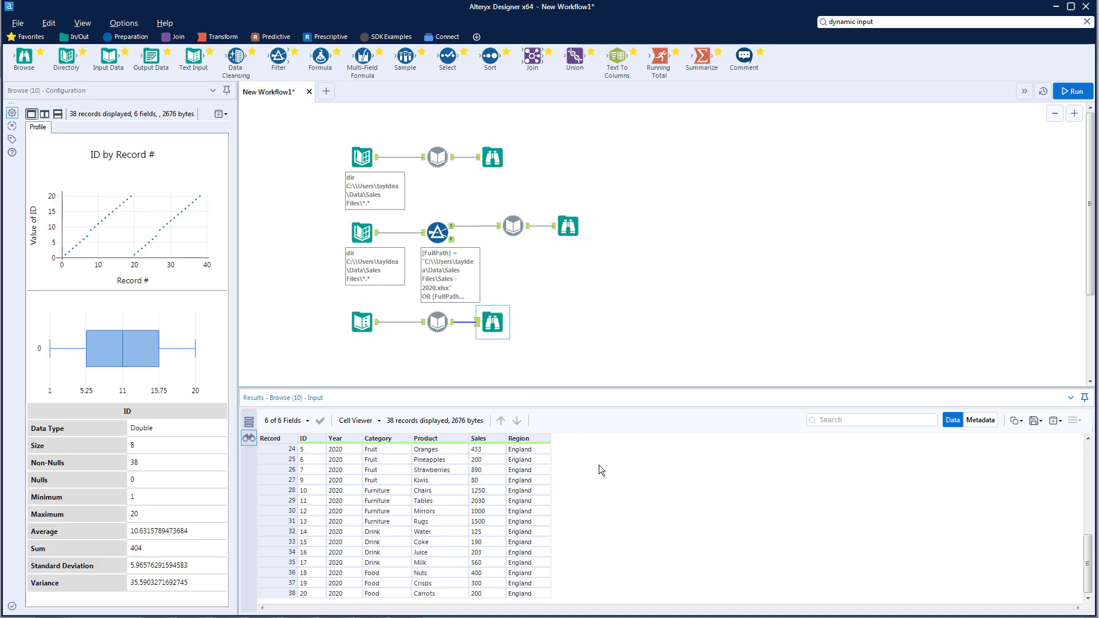
scroll(598, 465, "up", 8)
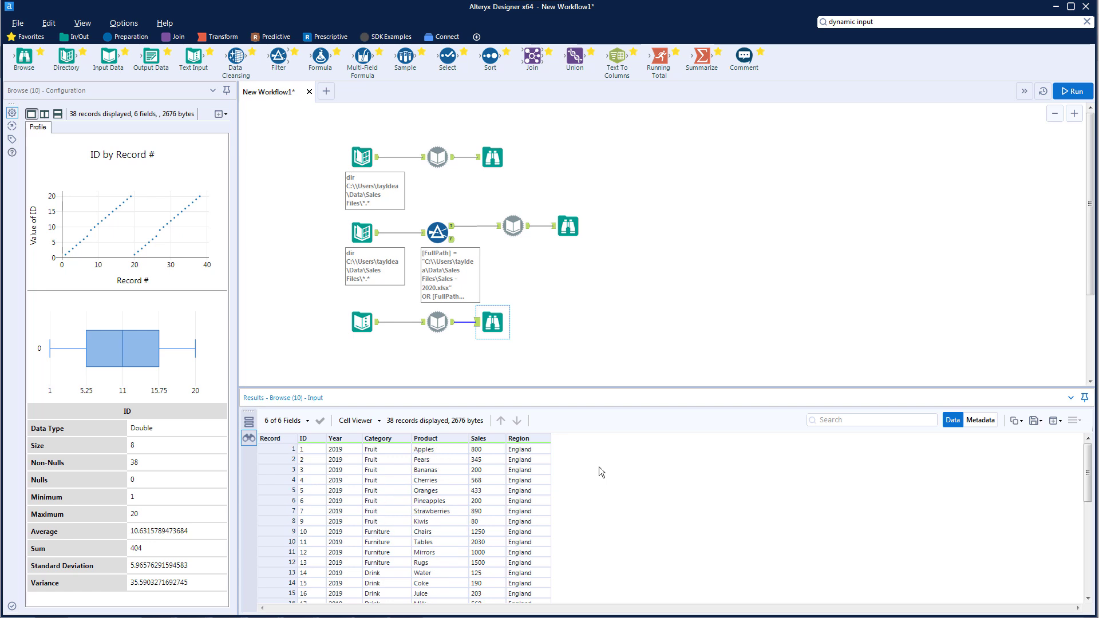
left_click(596, 314)
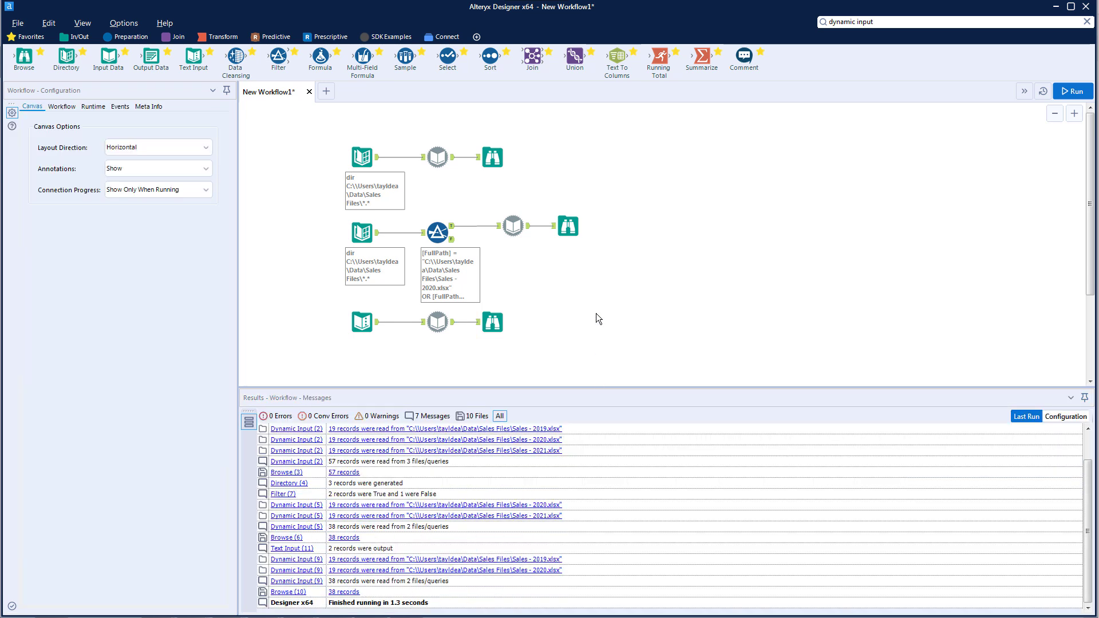
left_click(495, 323)
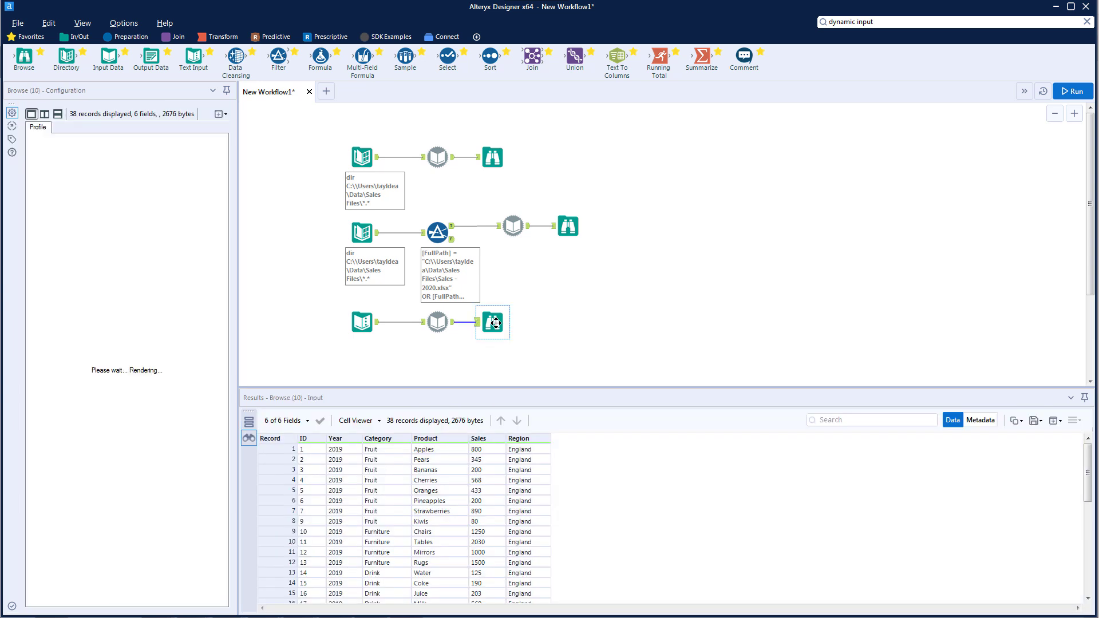